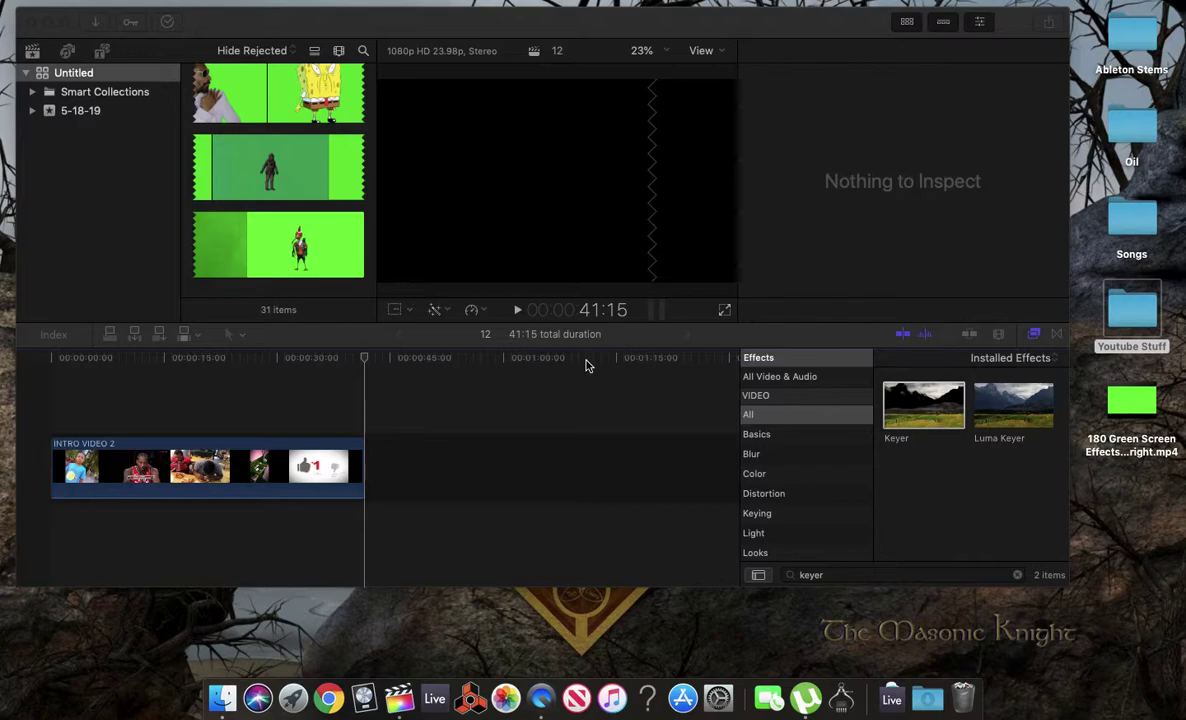
Open YouTube in Chrome and search for 'green screen video'
click(330, 690)
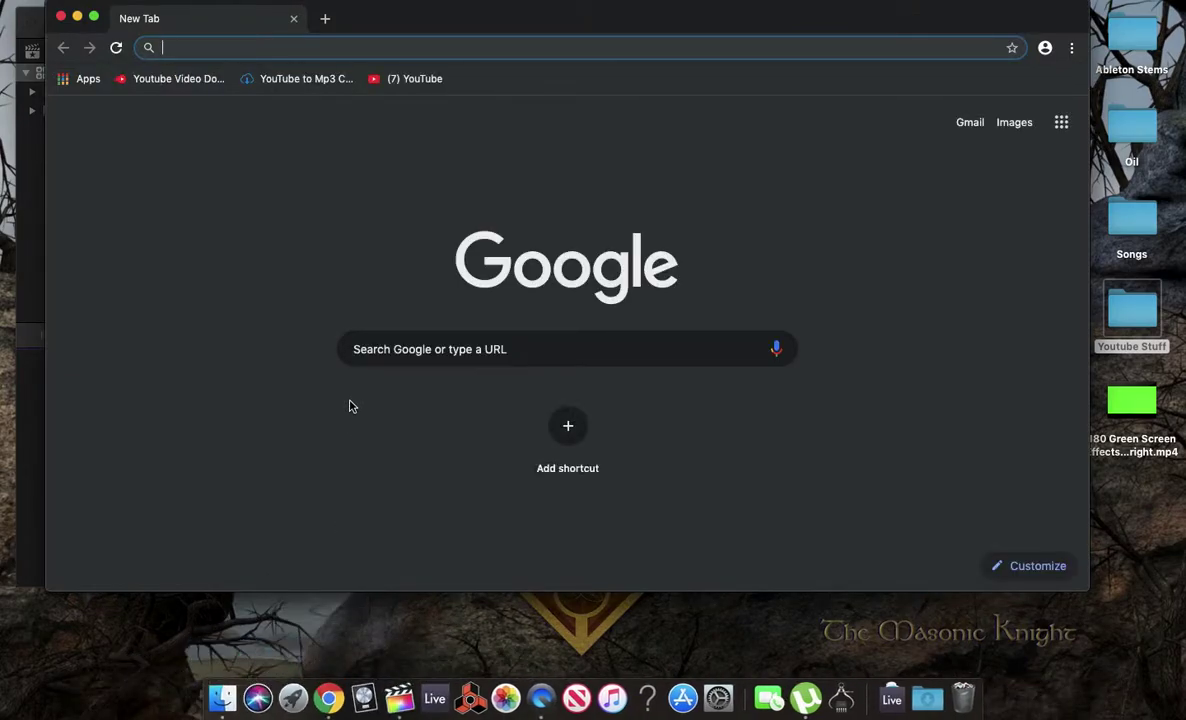
click(397, 85)
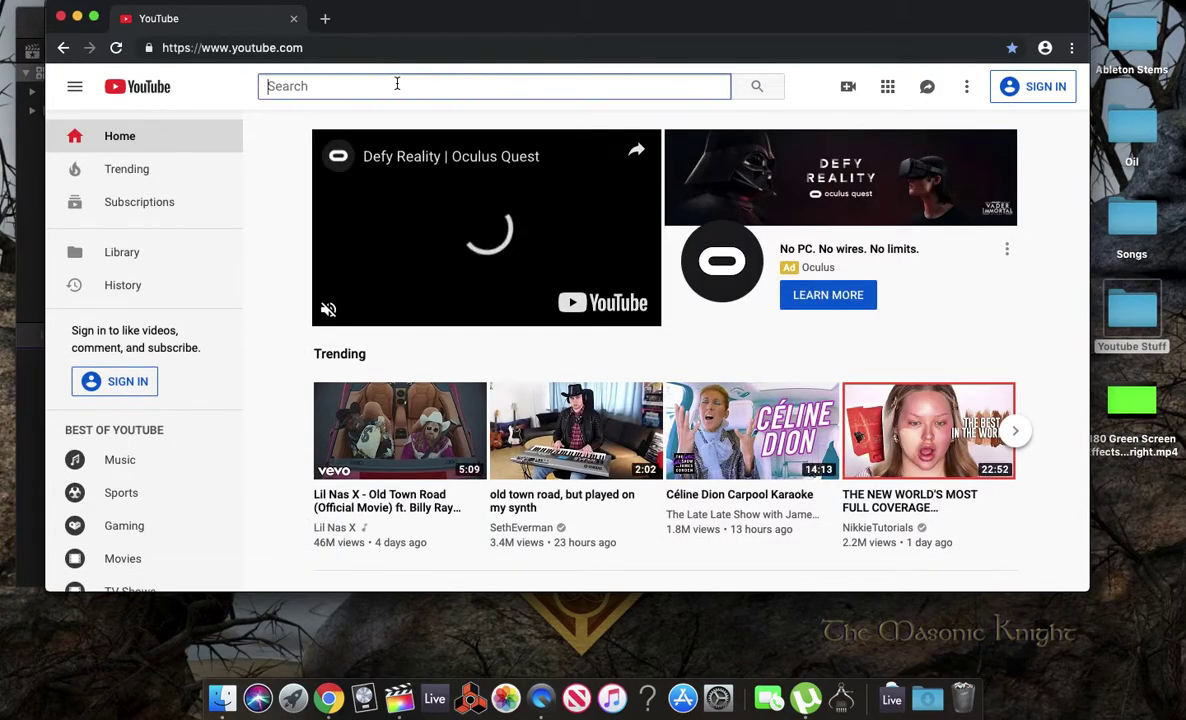
text(green)
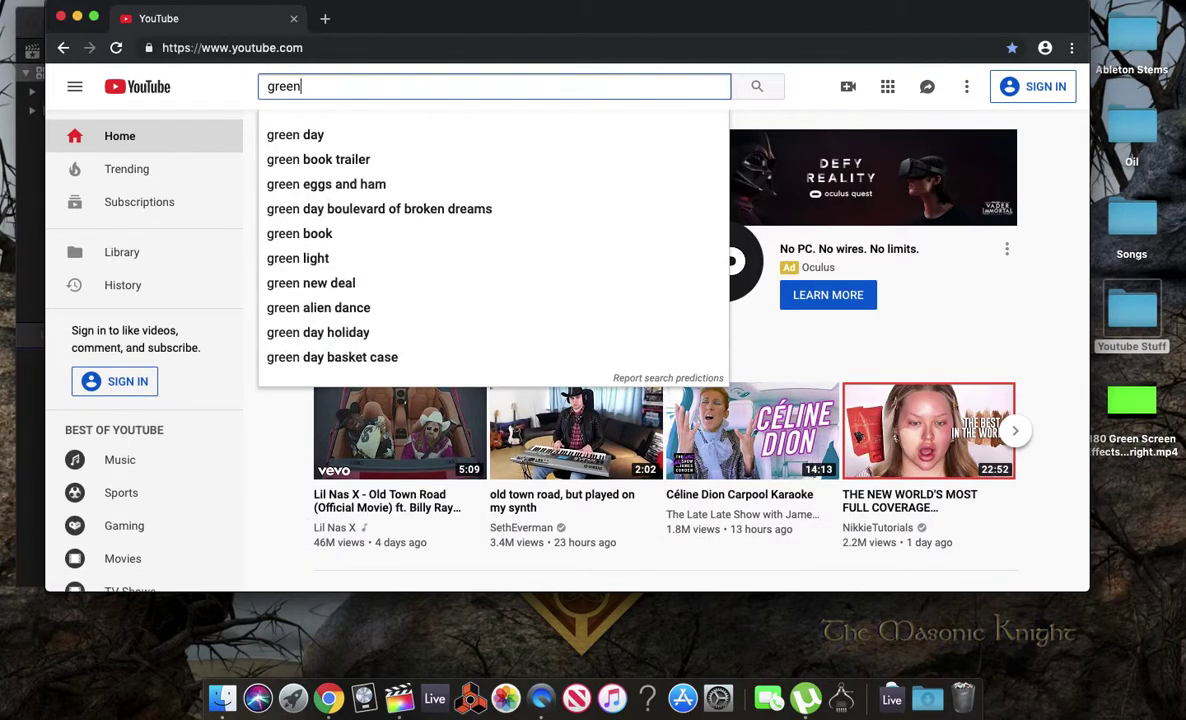
text( scree)
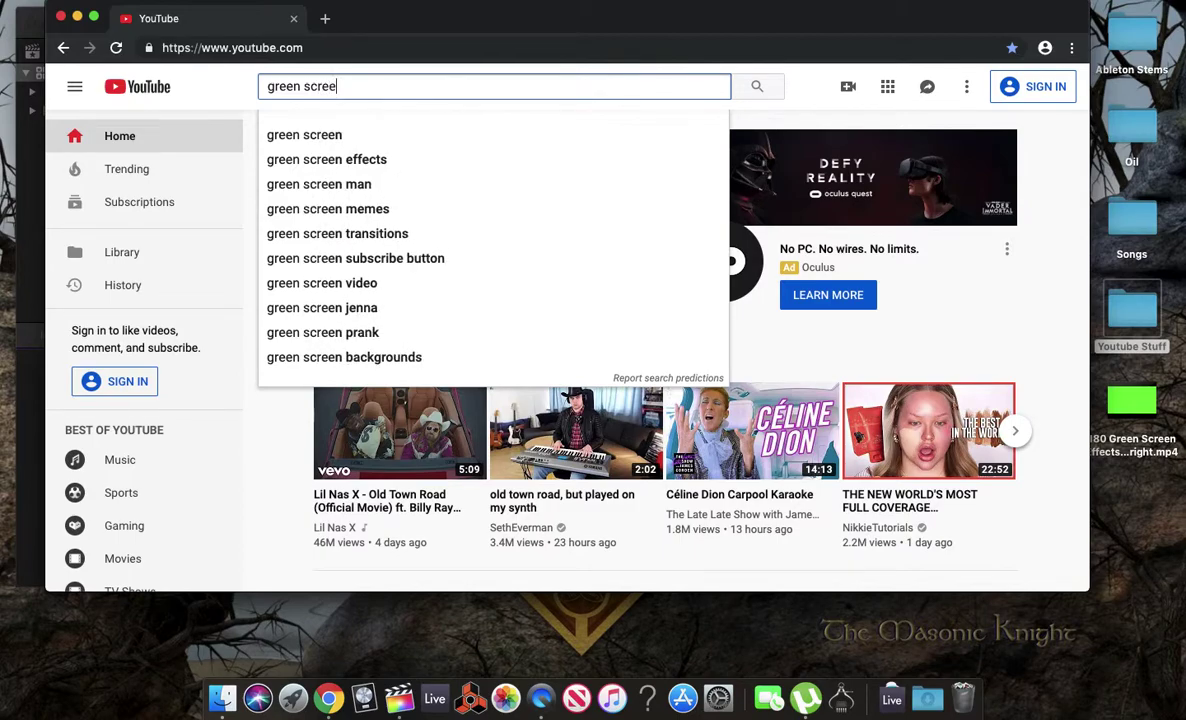
text(n video)
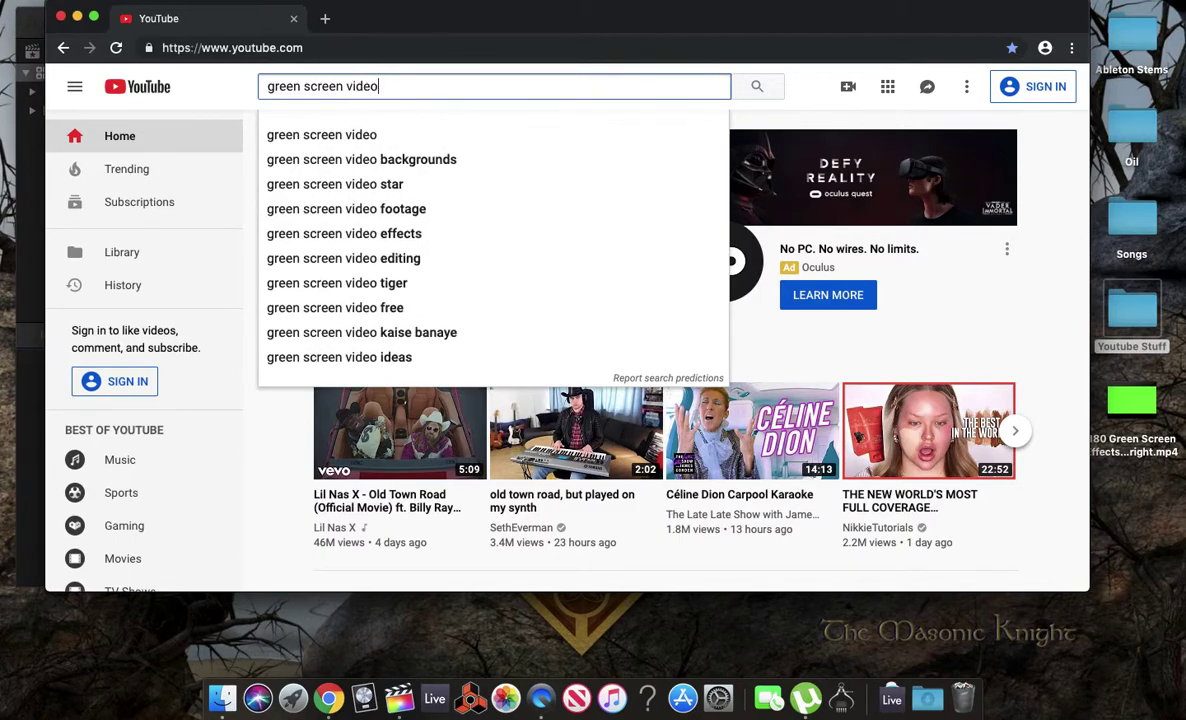
key(Return)
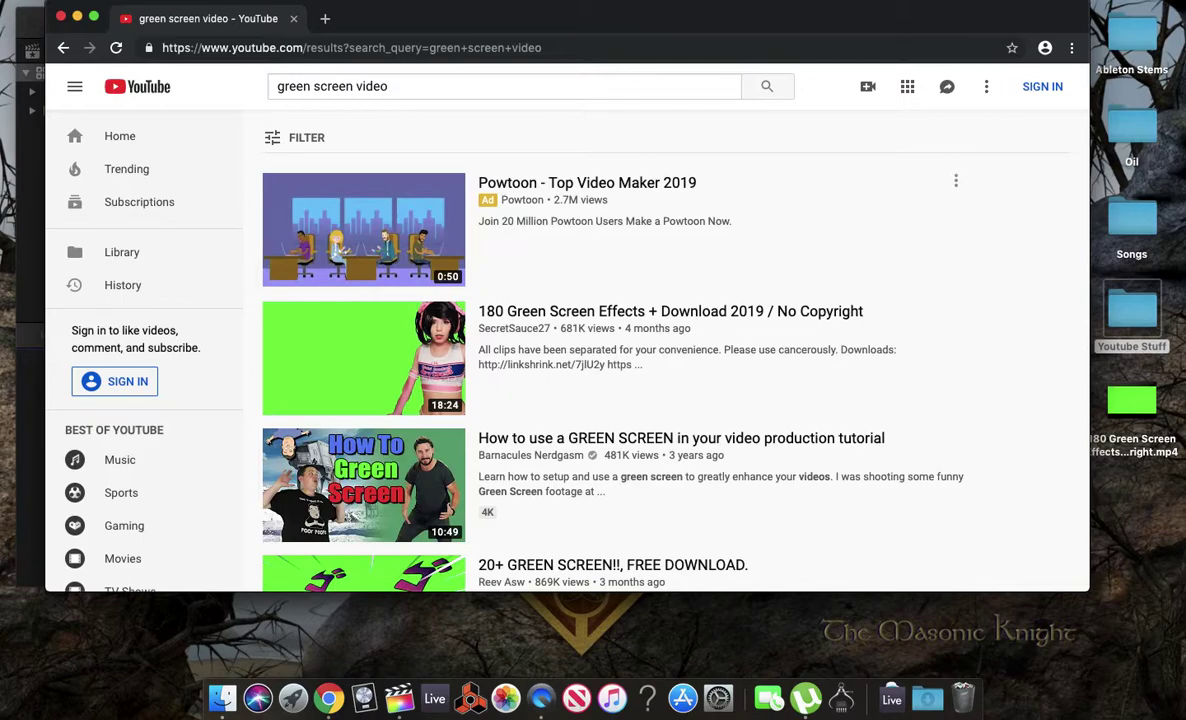
Scroll the results and open the 'Idubbbz Green Screen - Basic' video
scroll(578, 314, down, 5)
scroll(580, 316, down, 2)
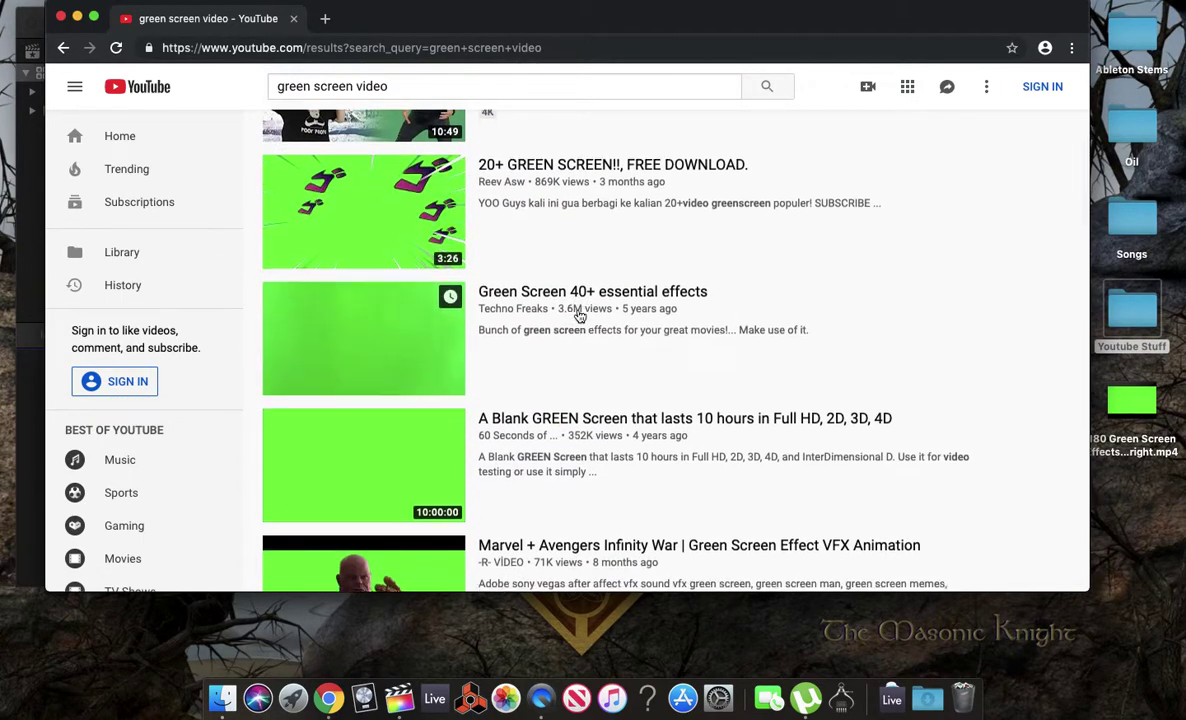
scroll(580, 316, down, 1)
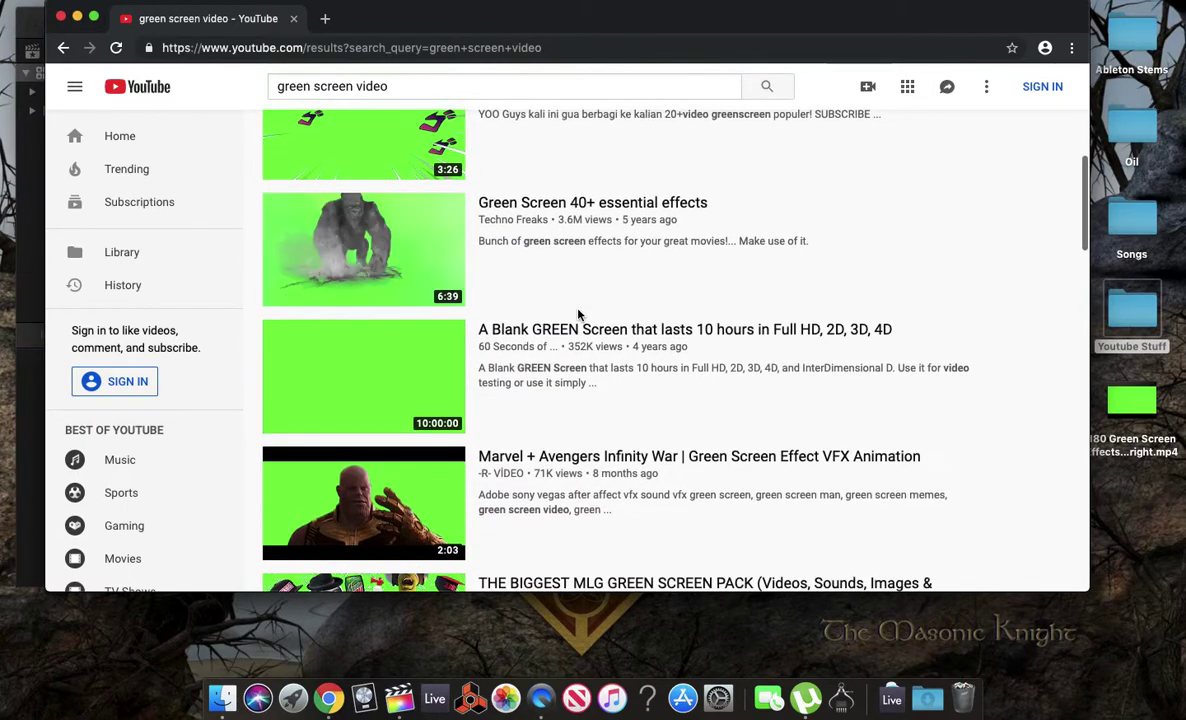
scroll(580, 316, up, 2)
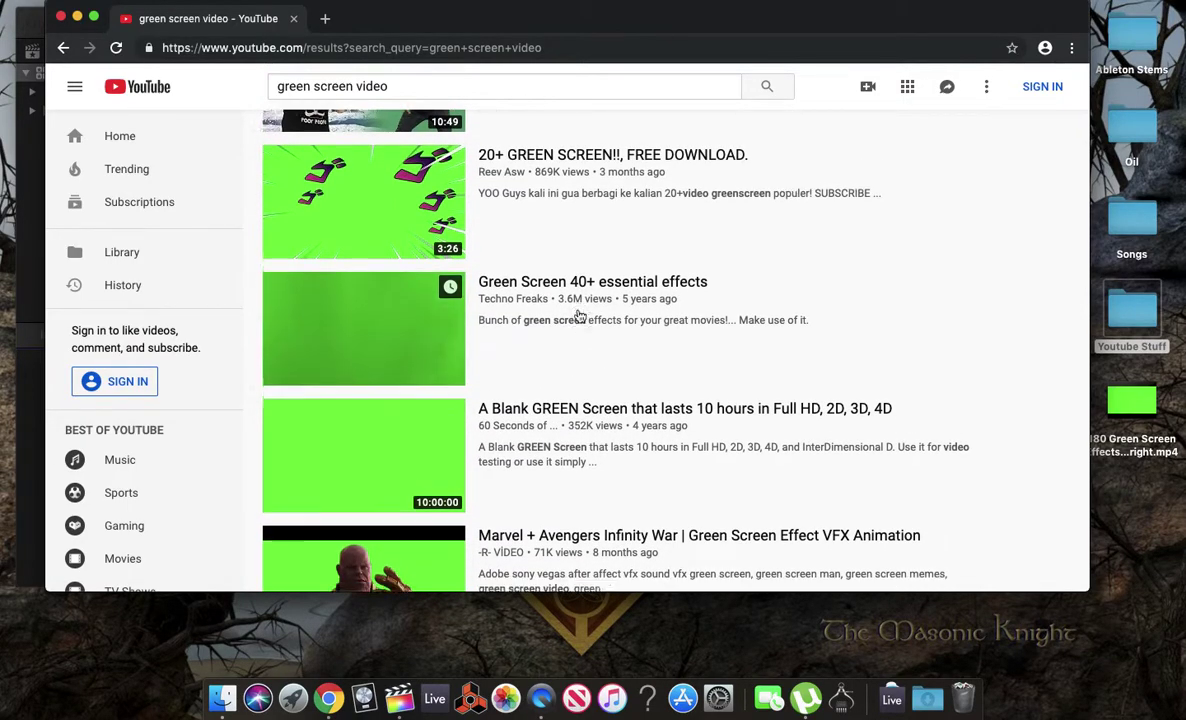
scroll(580, 316, down, 3)
scroll(580, 316, down, 3)
scroll(388, 426, down, 10)
click(383, 408)
Pause the video and open the SConverter video downloader in a new tab
click(352, 292)
click(324, 20)
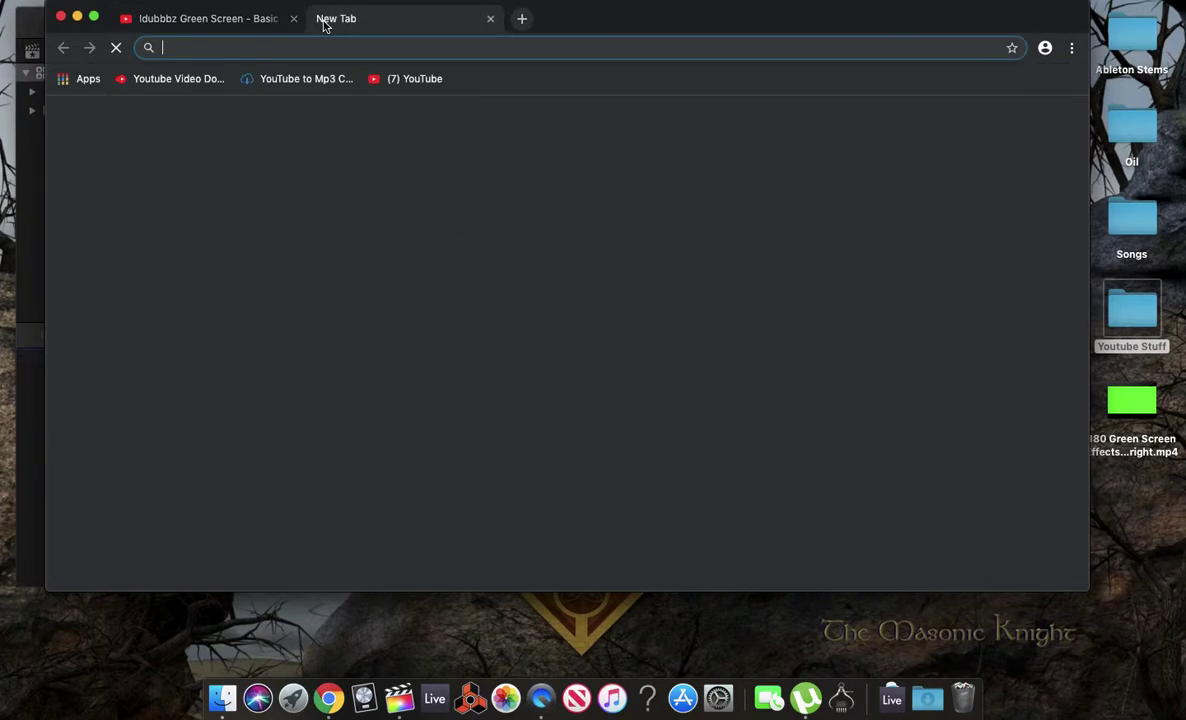
click(209, 80)
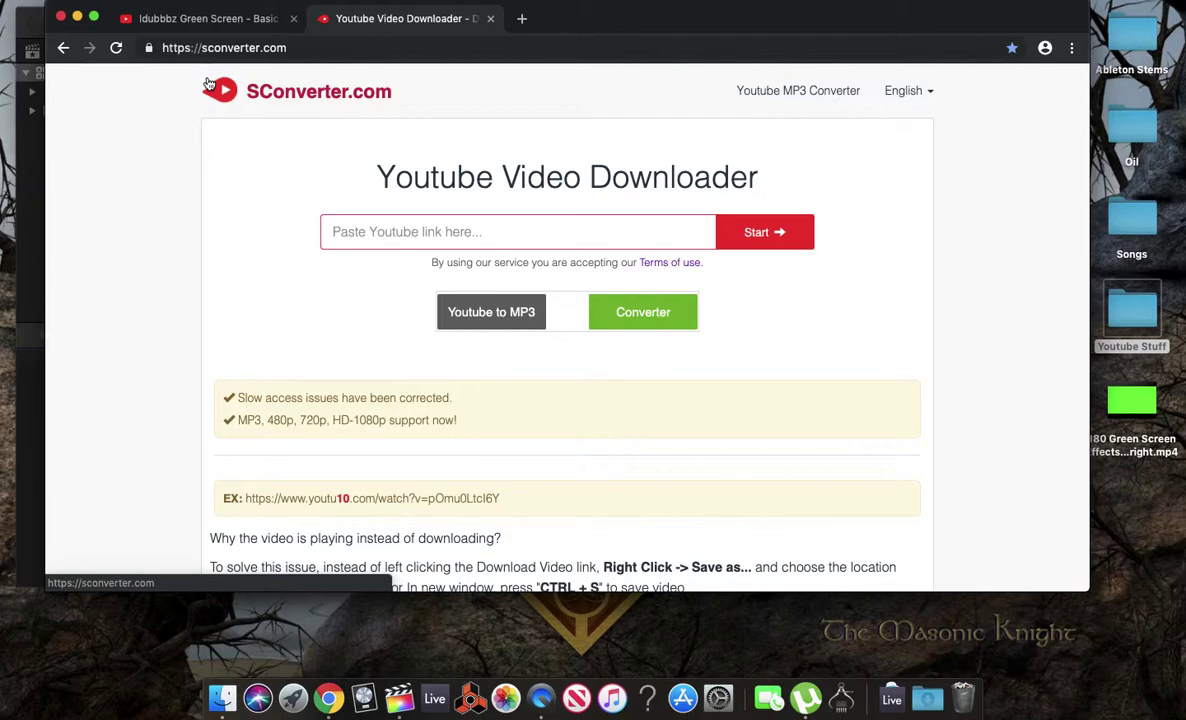
Copy the Idubbbz video's web address from the YouTube tab's address bar
click(168, 18)
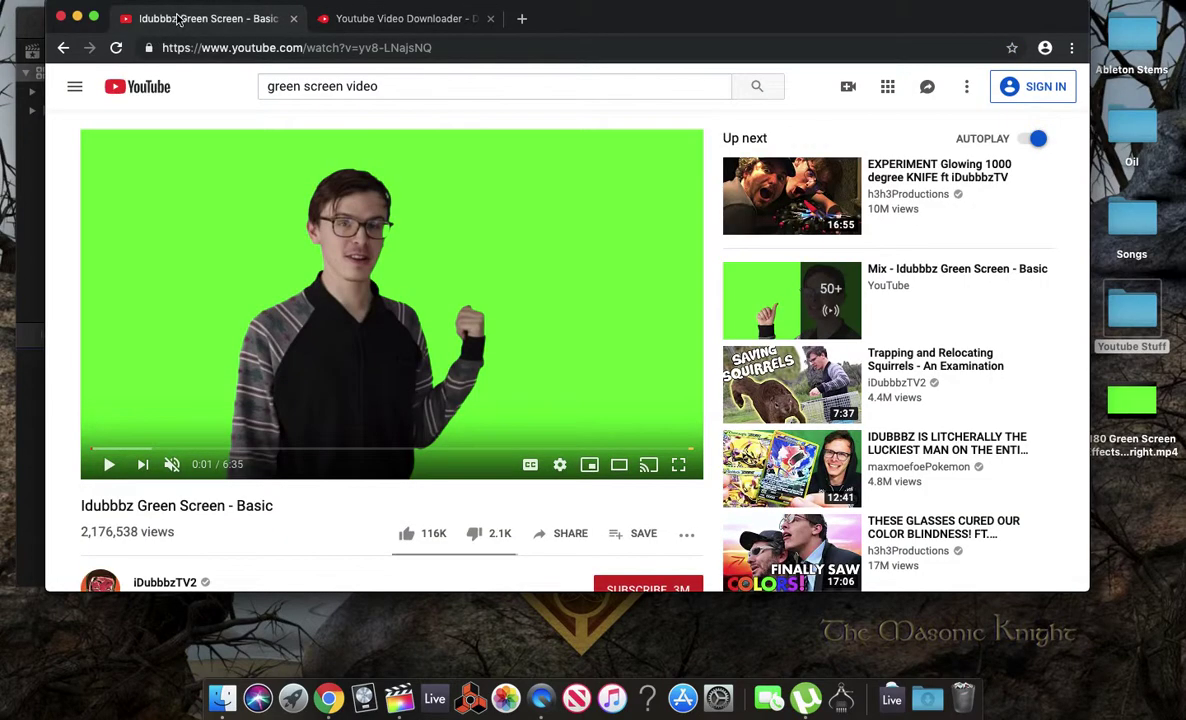
click(297, 50)
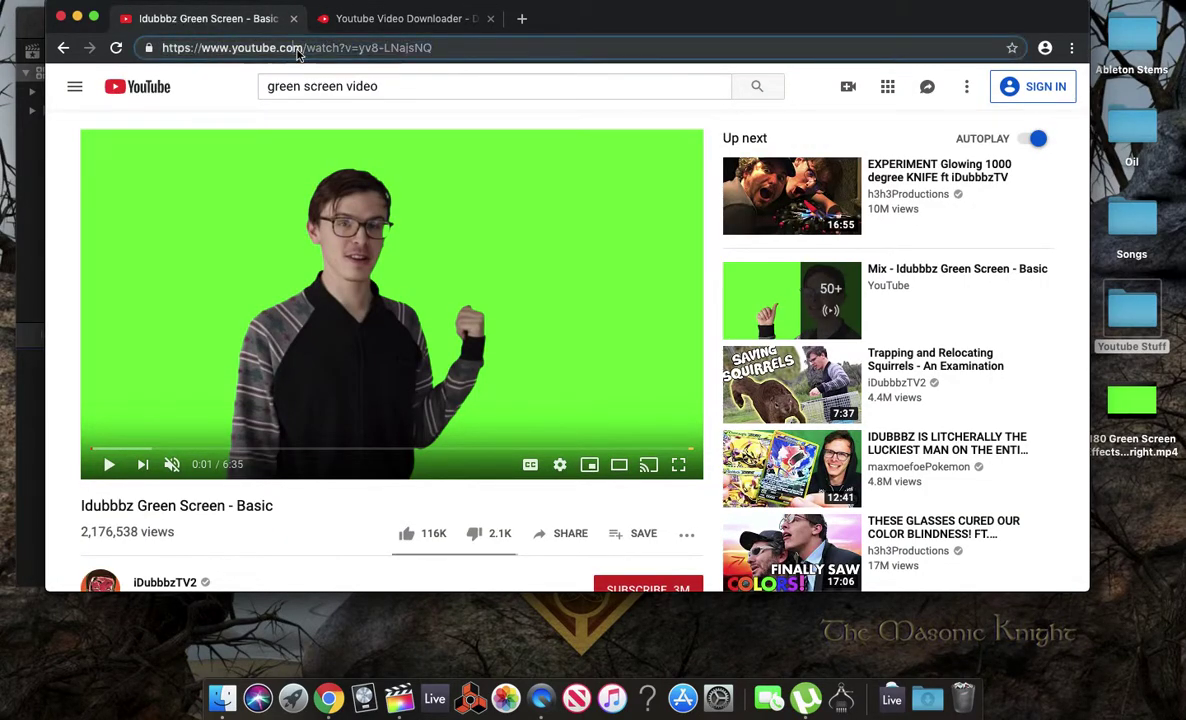
click(297, 50)
double_click(297, 50)
triple_click(297, 50)
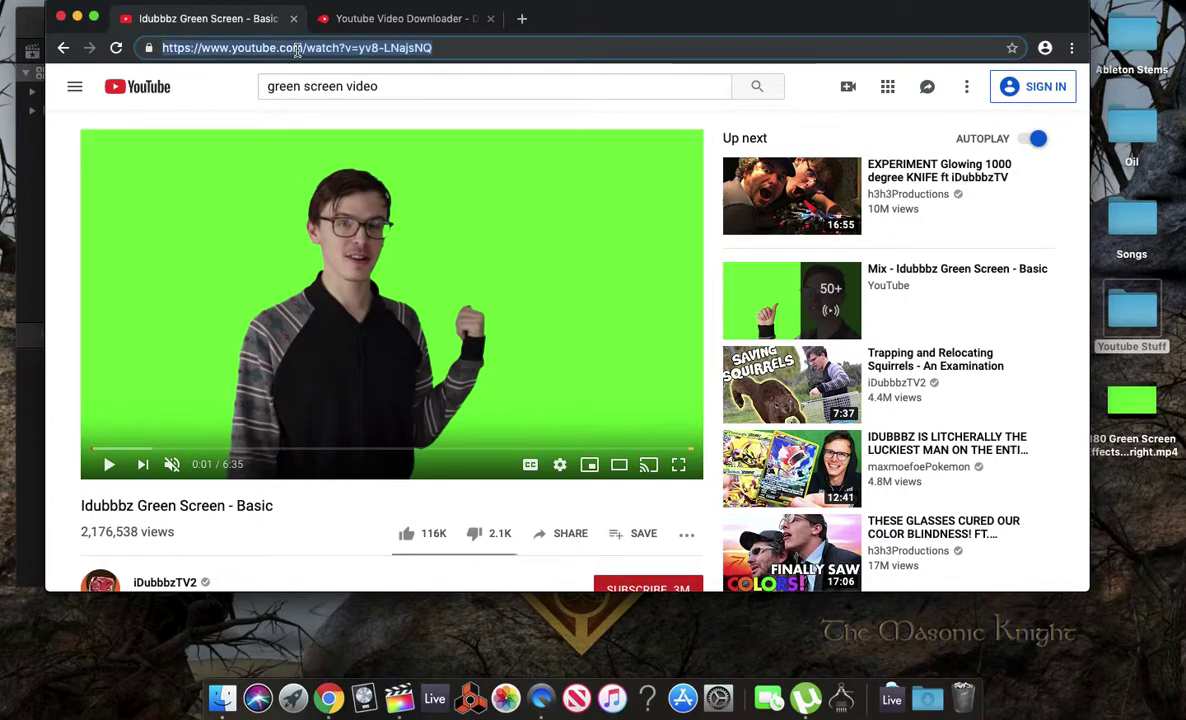
right_click(297, 50)
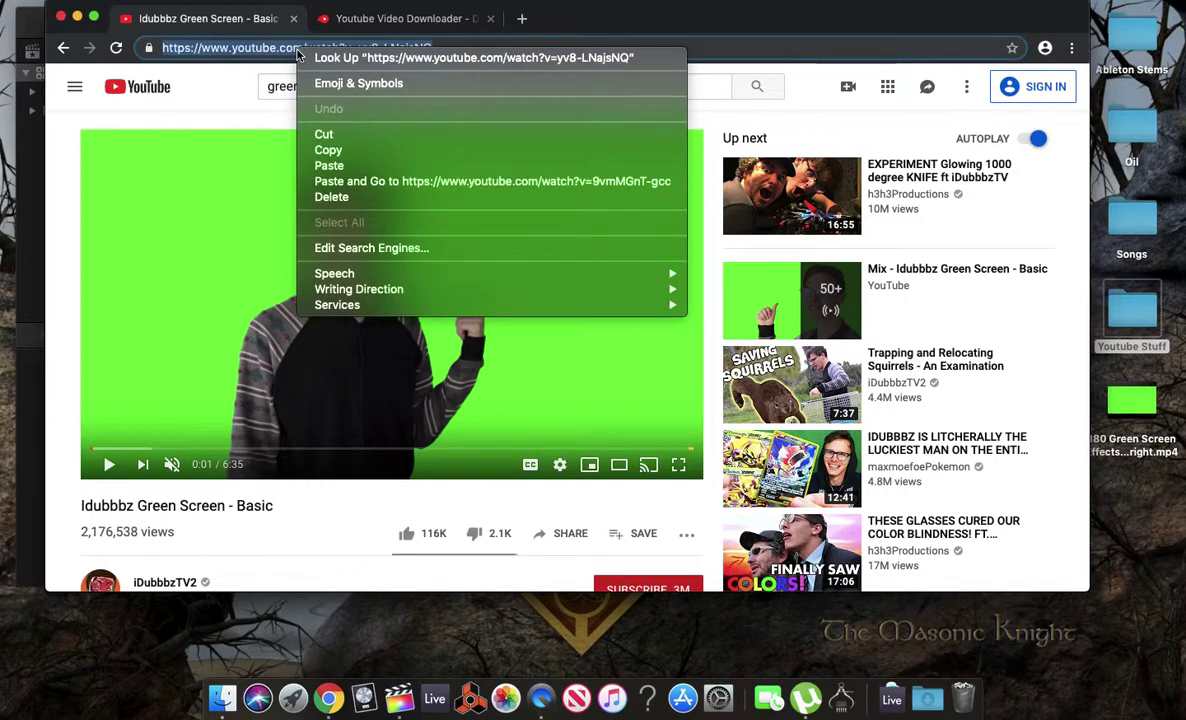
click(333, 151)
Paste the copied video link into SConverter's downloader field
click(383, 22)
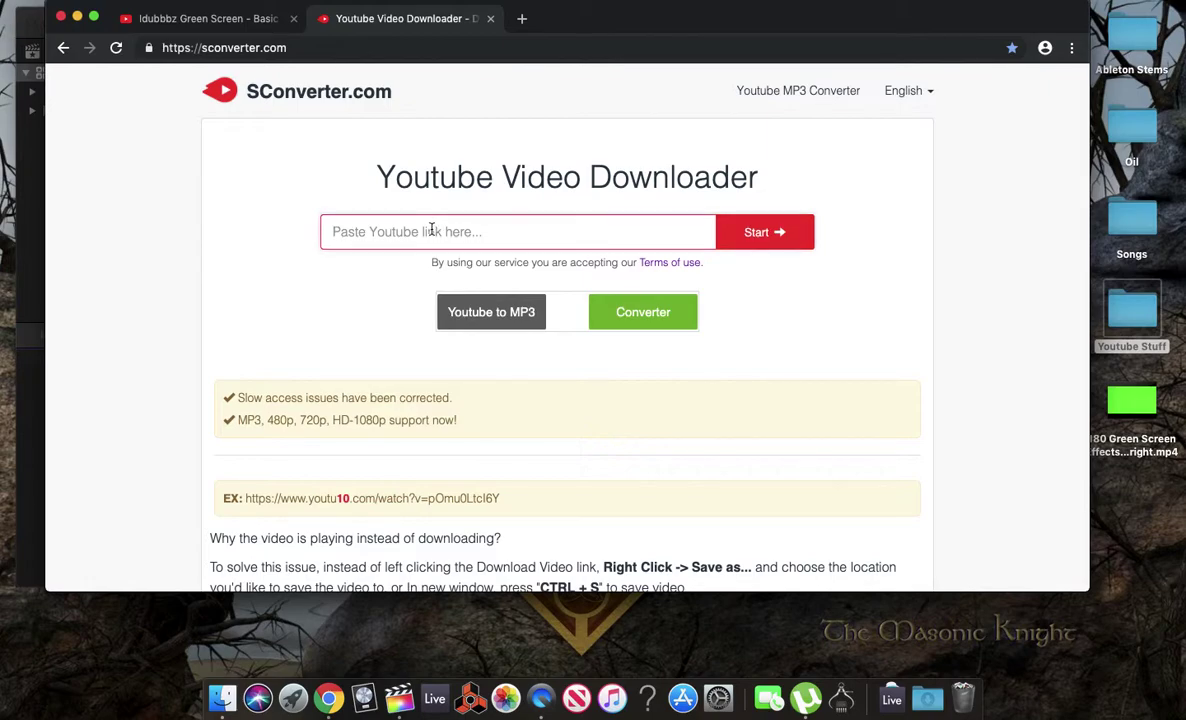
right_click(401, 219)
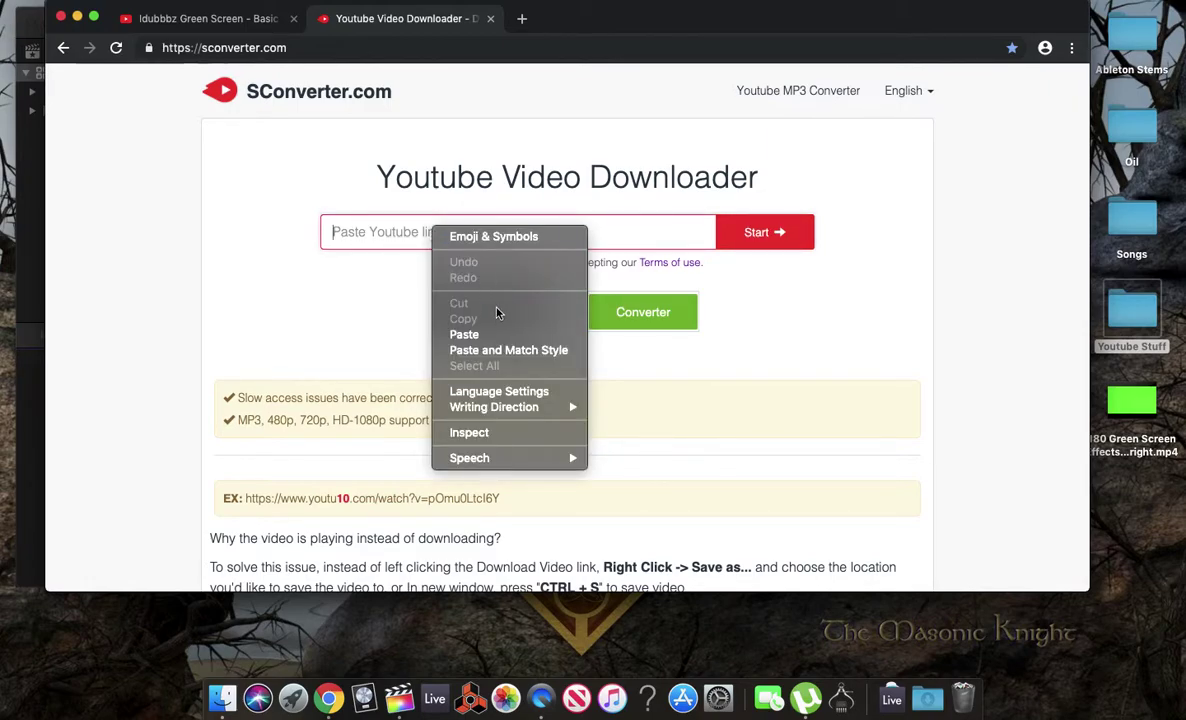
click(492, 333)
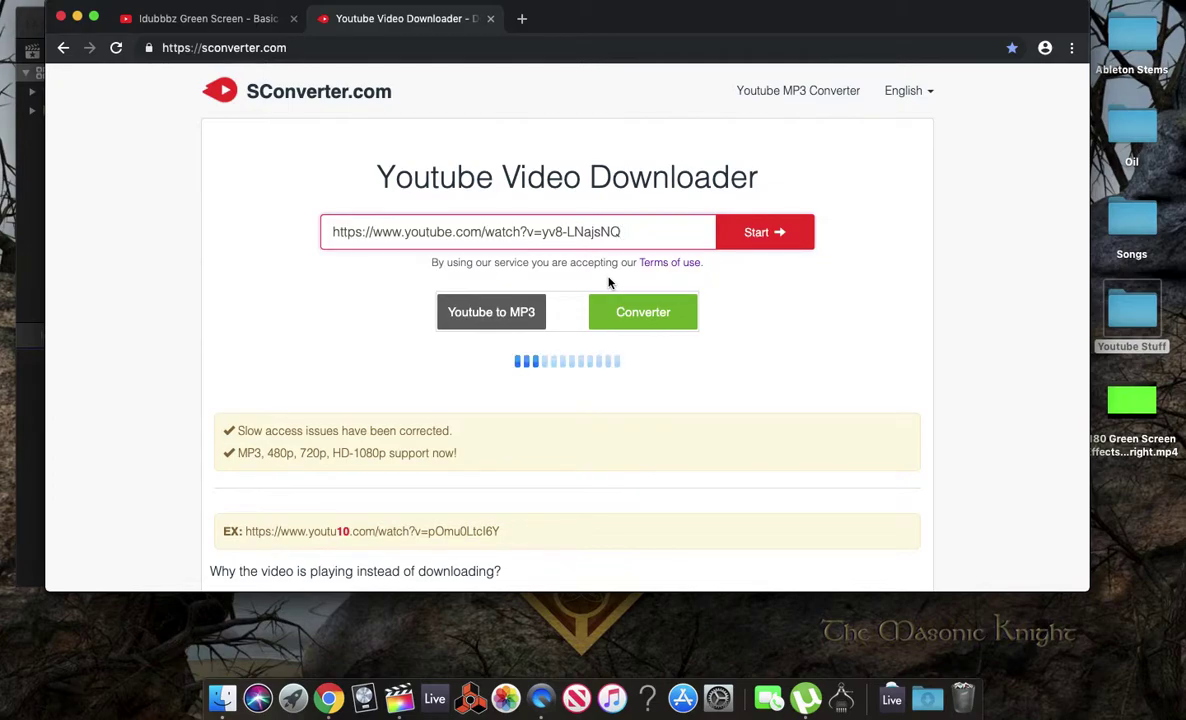
Download the green screen clip as a 1080p mp4
scroll(661, 372, down, 3)
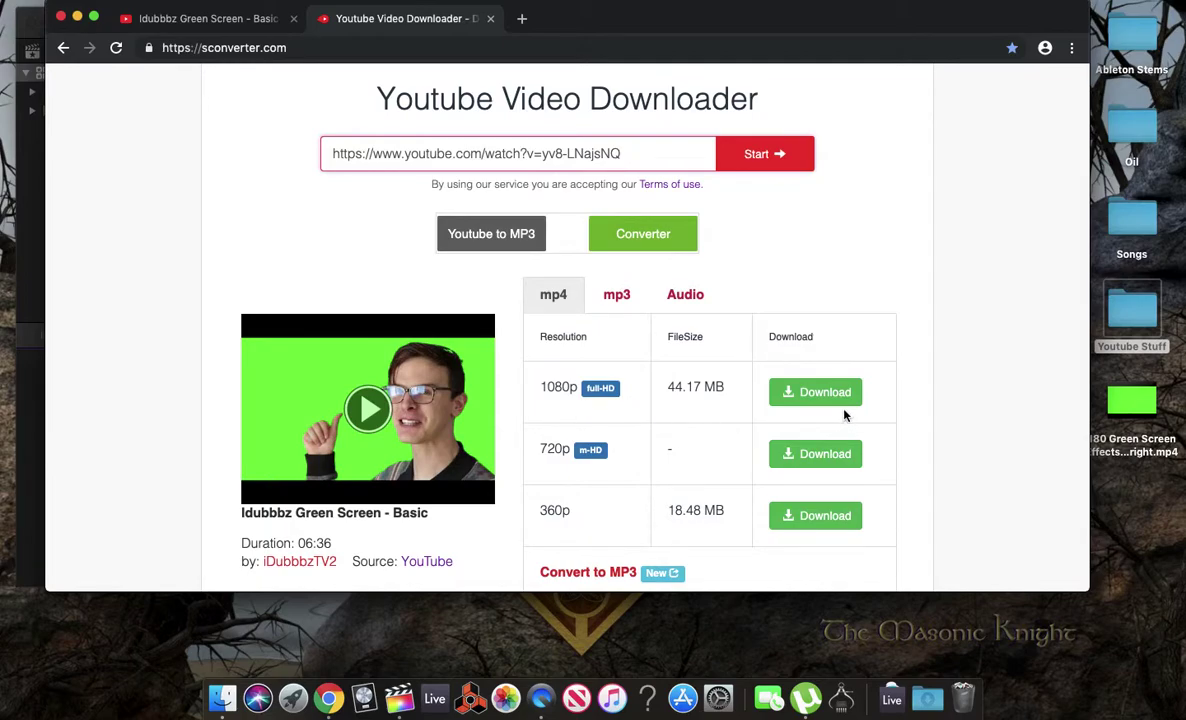
click(830, 394)
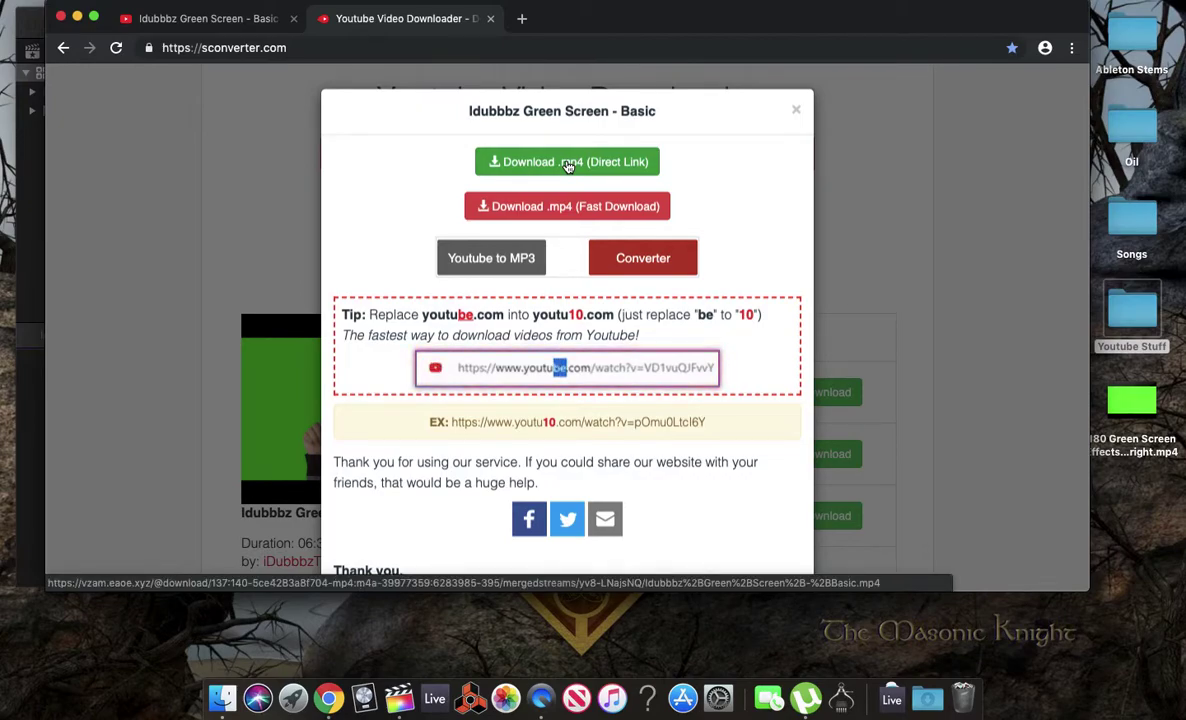
click(568, 164)
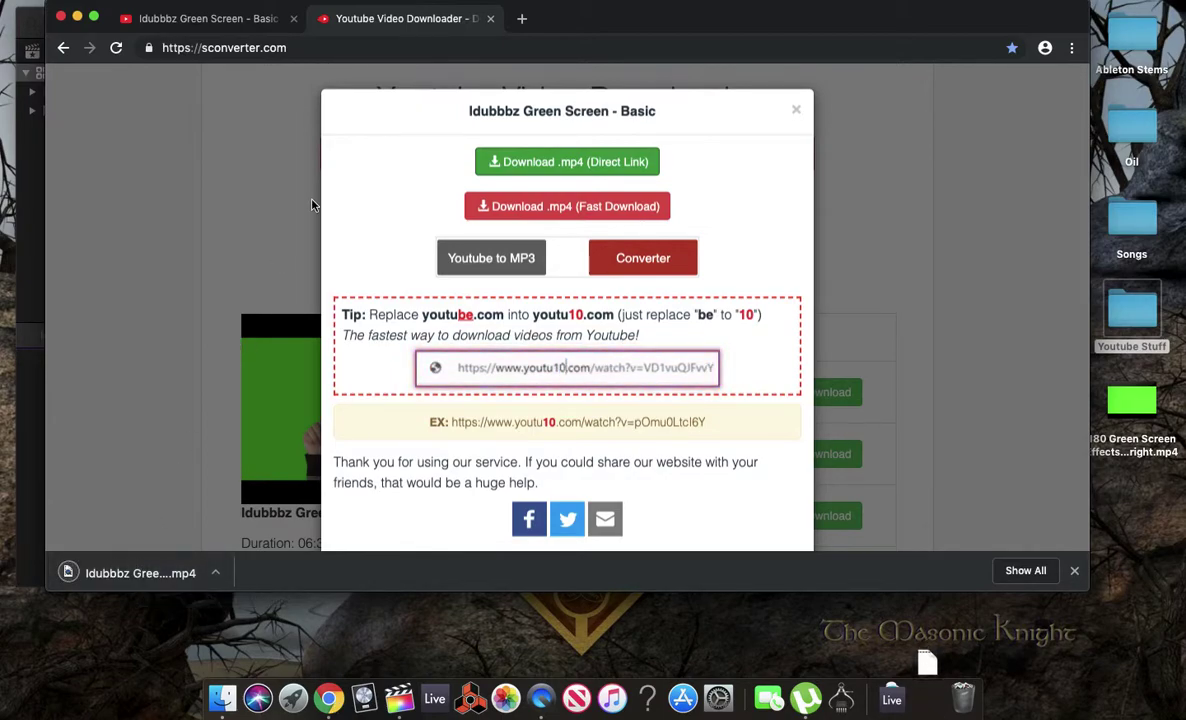
Close the downloader tab, move the downloaded mp4 onto the desktop, and close Chrome
click(490, 18)
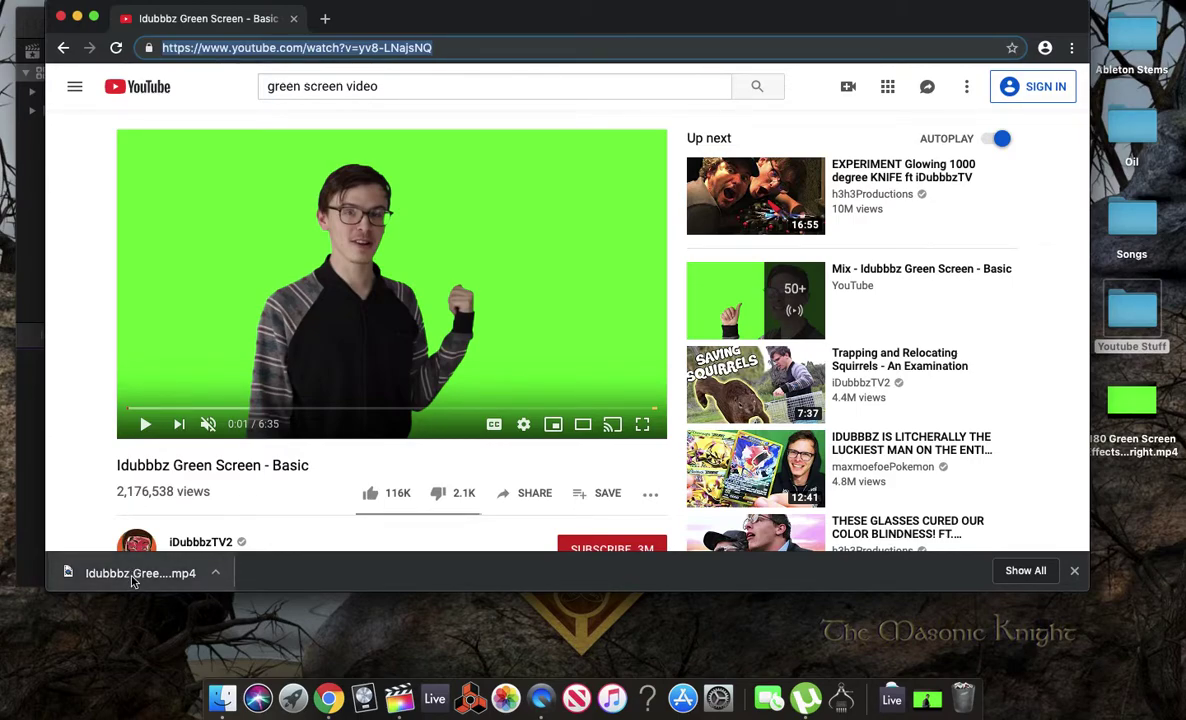
drag(132, 581, 1137, 503)
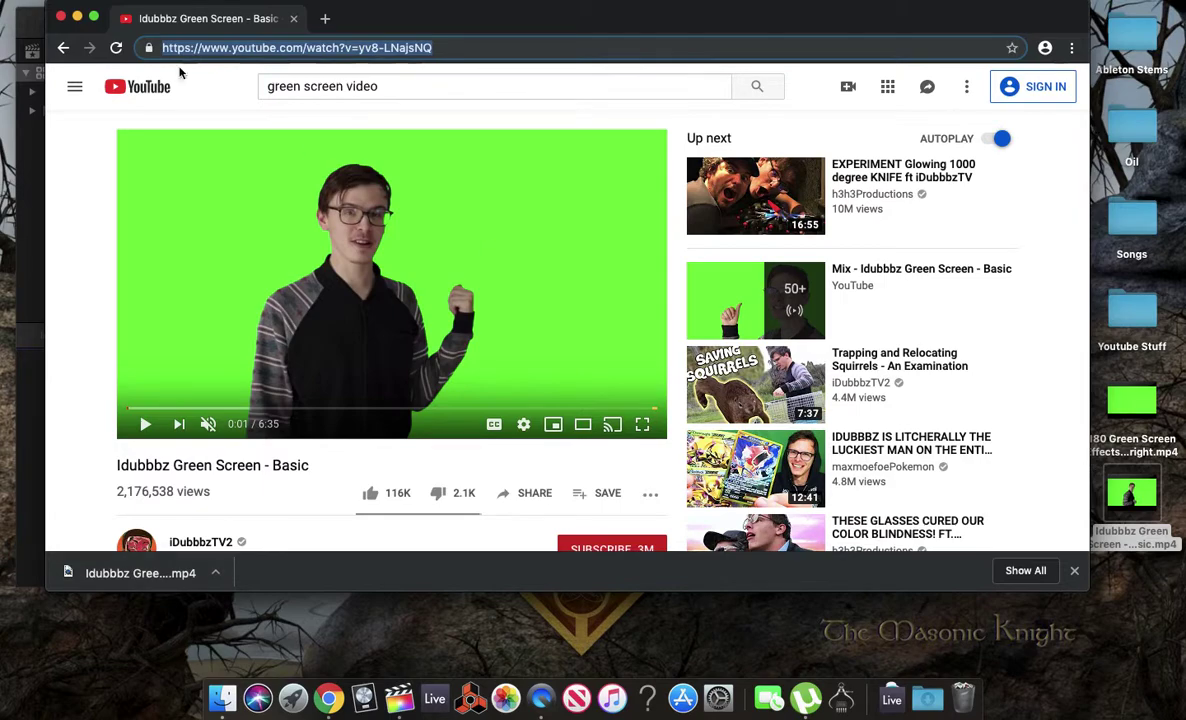
click(61, 18)
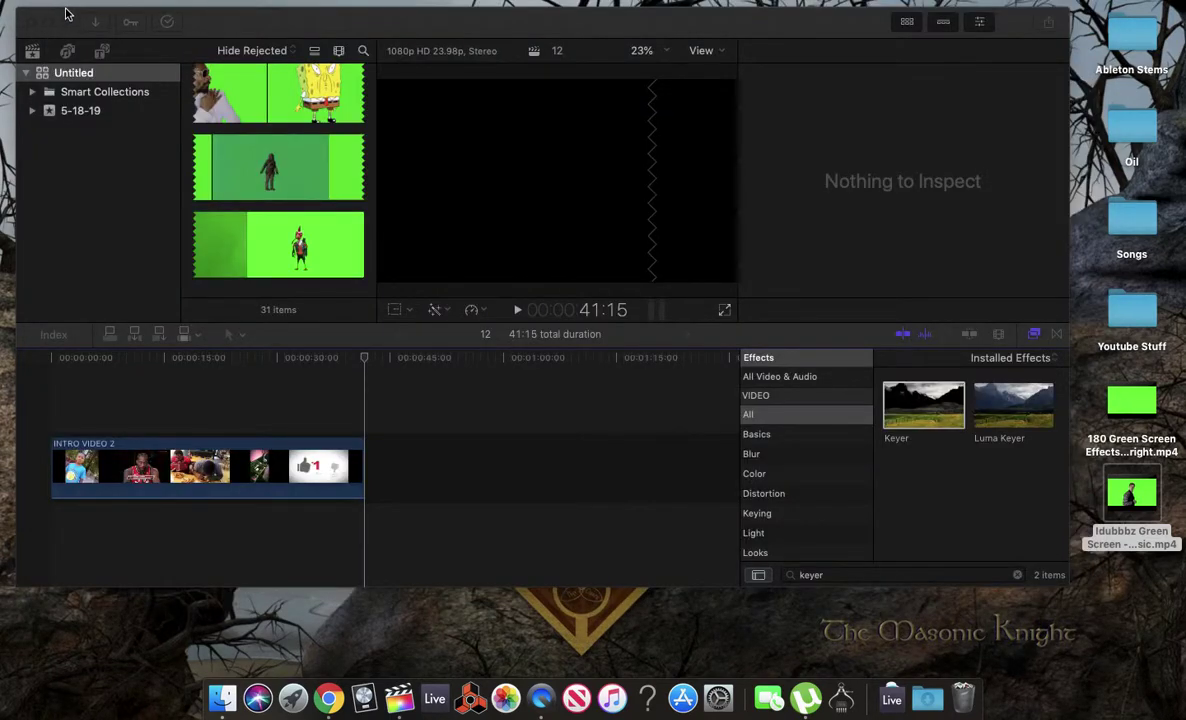
Drag the Idubbbz Green Screen - Basic mp4 above INTRO VIDEO 2 and set the playhead near its start
click(297, 386)
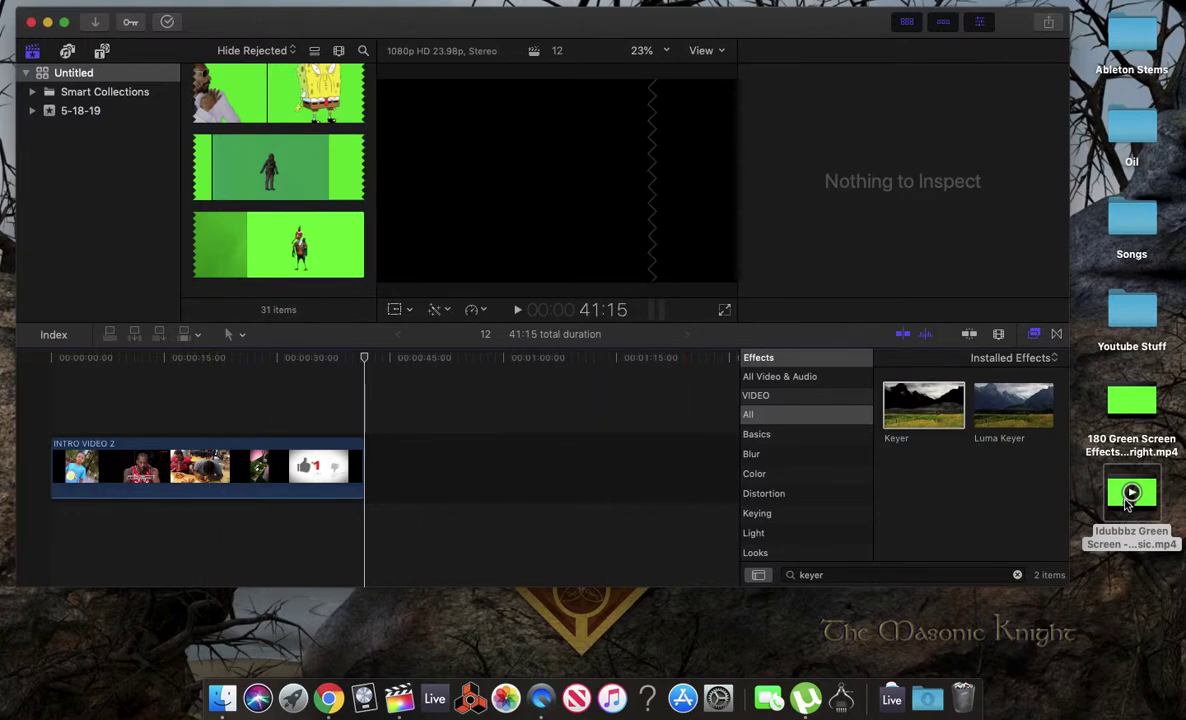
mouse_move(1128, 505)
drag(1128, 505, 55, 400)
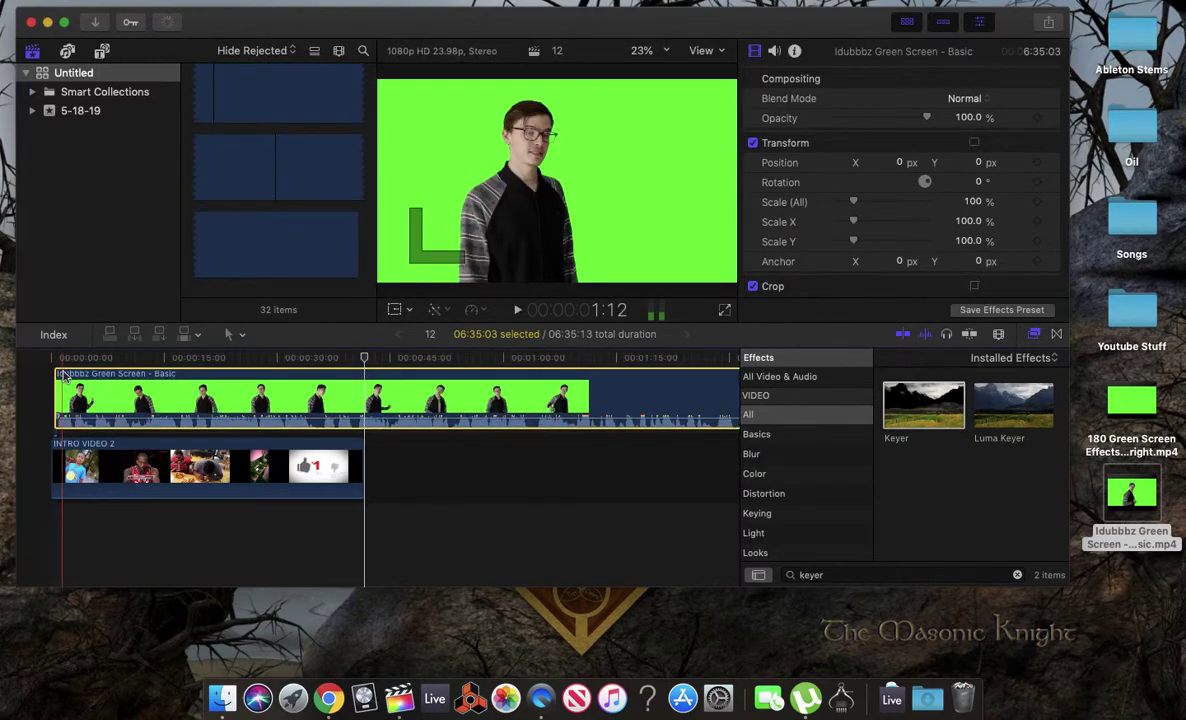
click(64, 421)
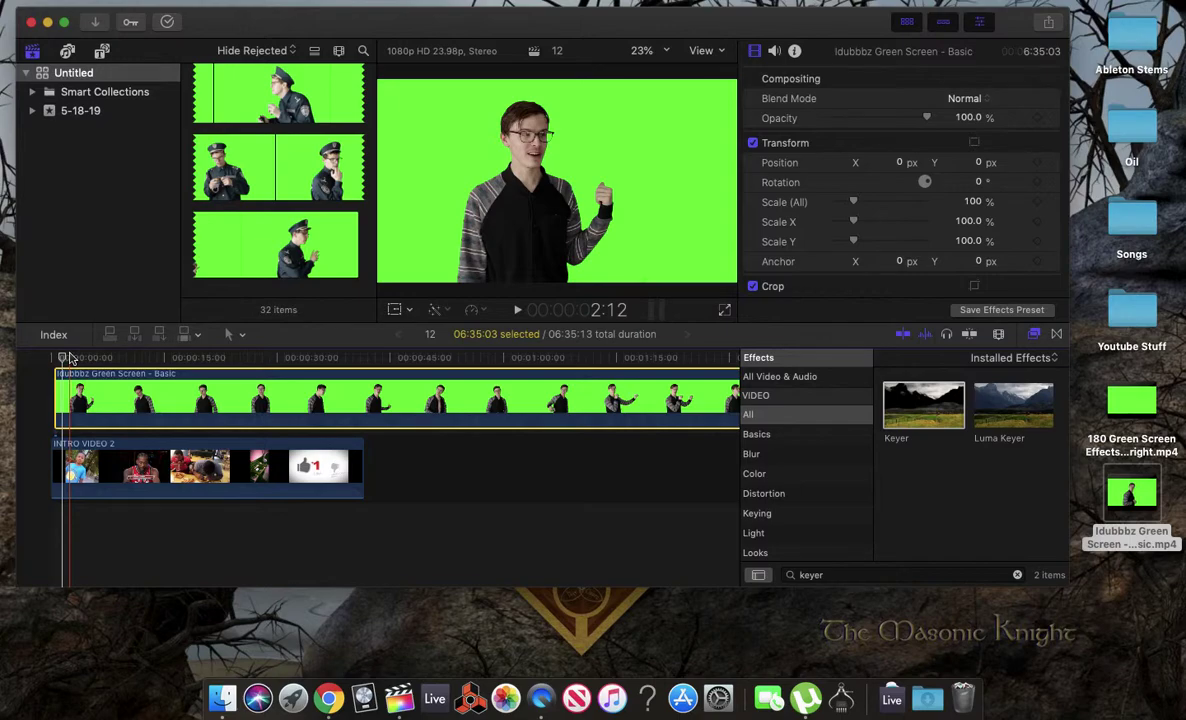
Search the Effects browser for 'keye', apply Keyer to the Idubbbz clip, and play it
drag(70, 358, 52, 358)
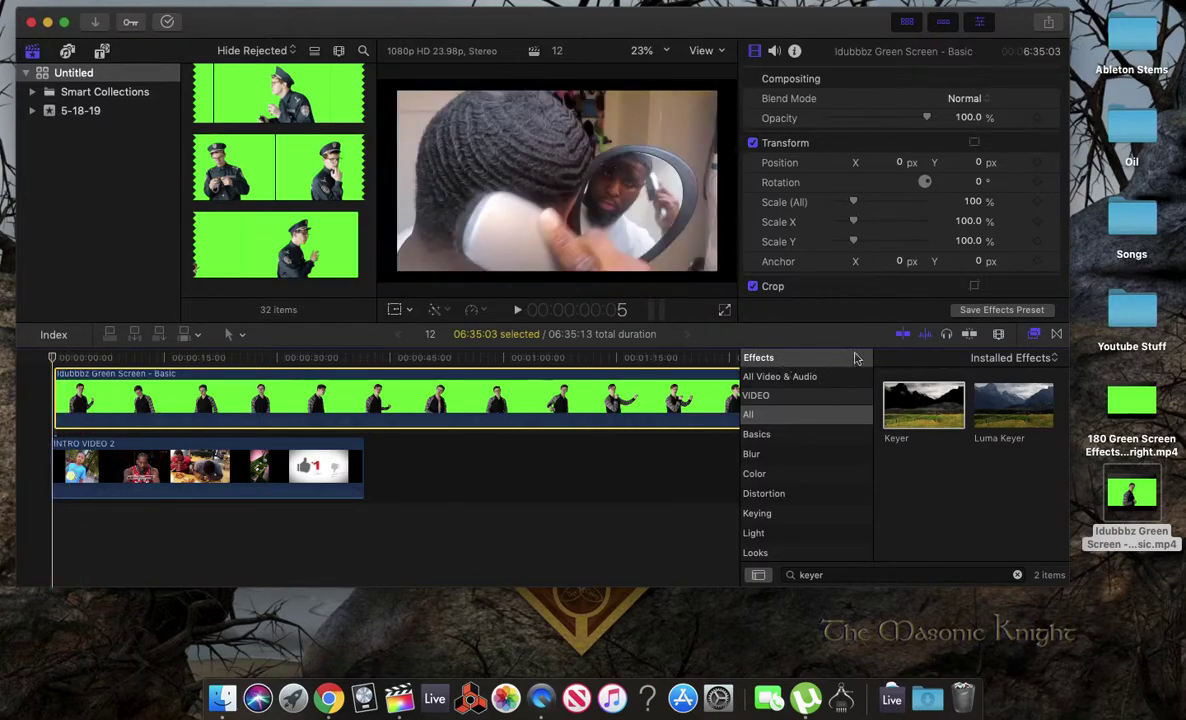
click(1033, 336)
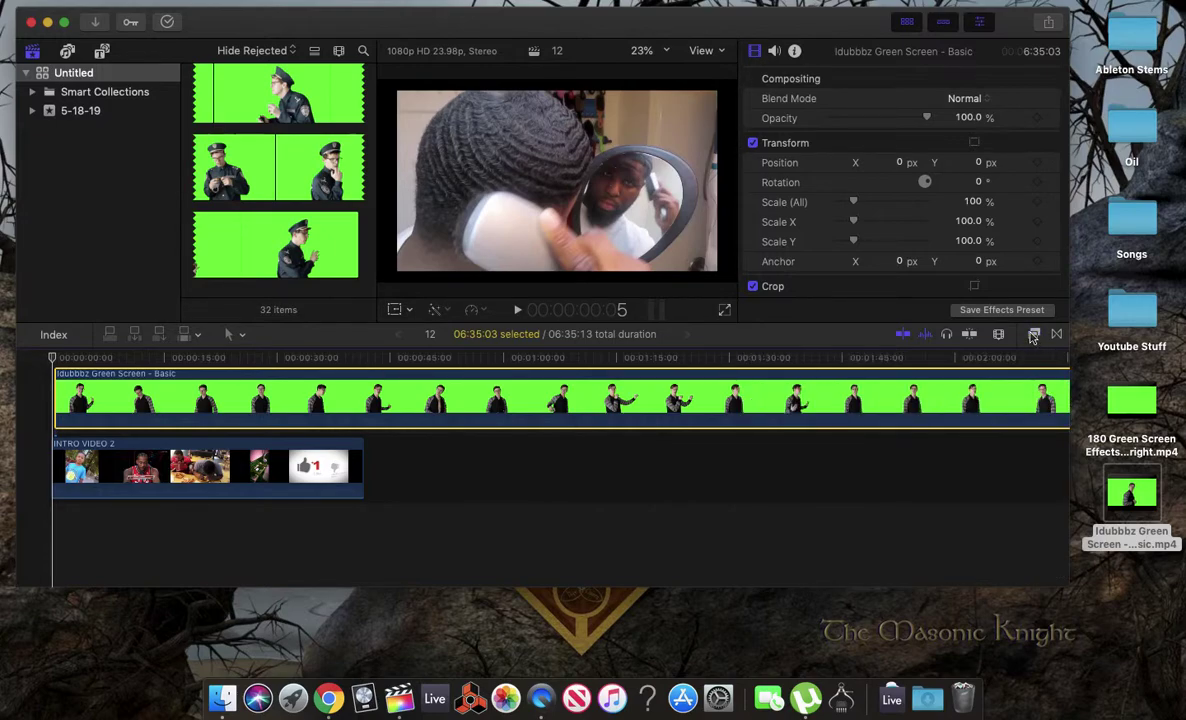
click(1033, 336)
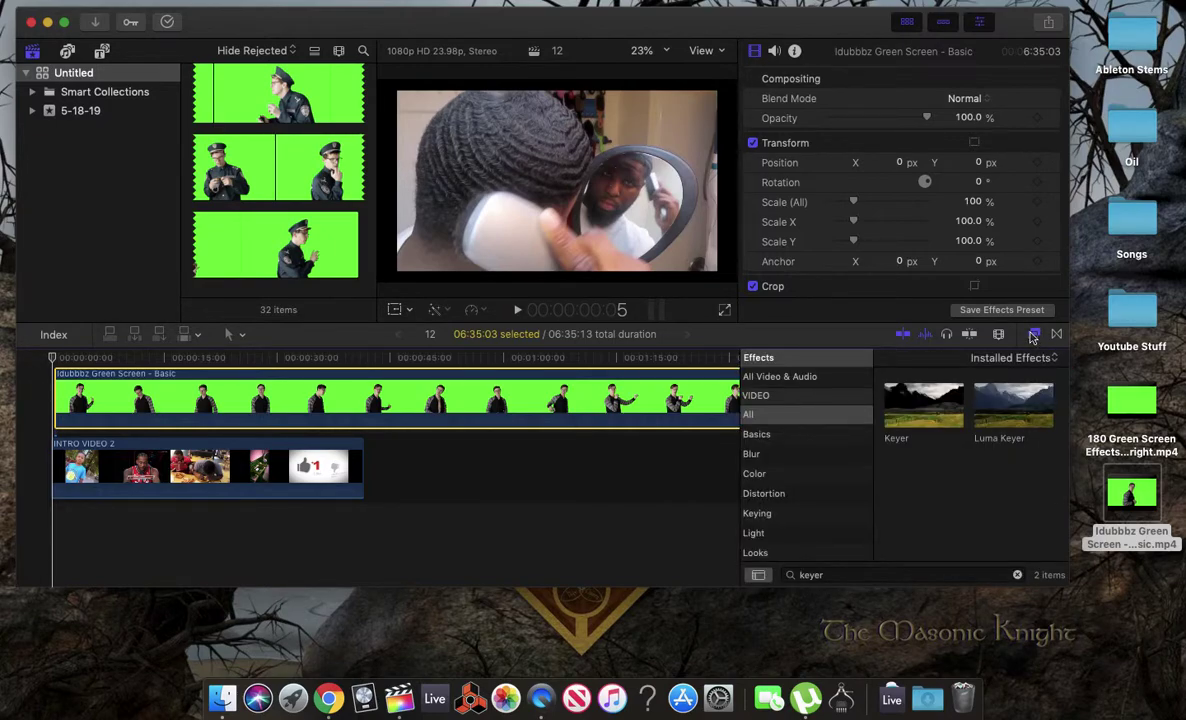
click(1017, 575)
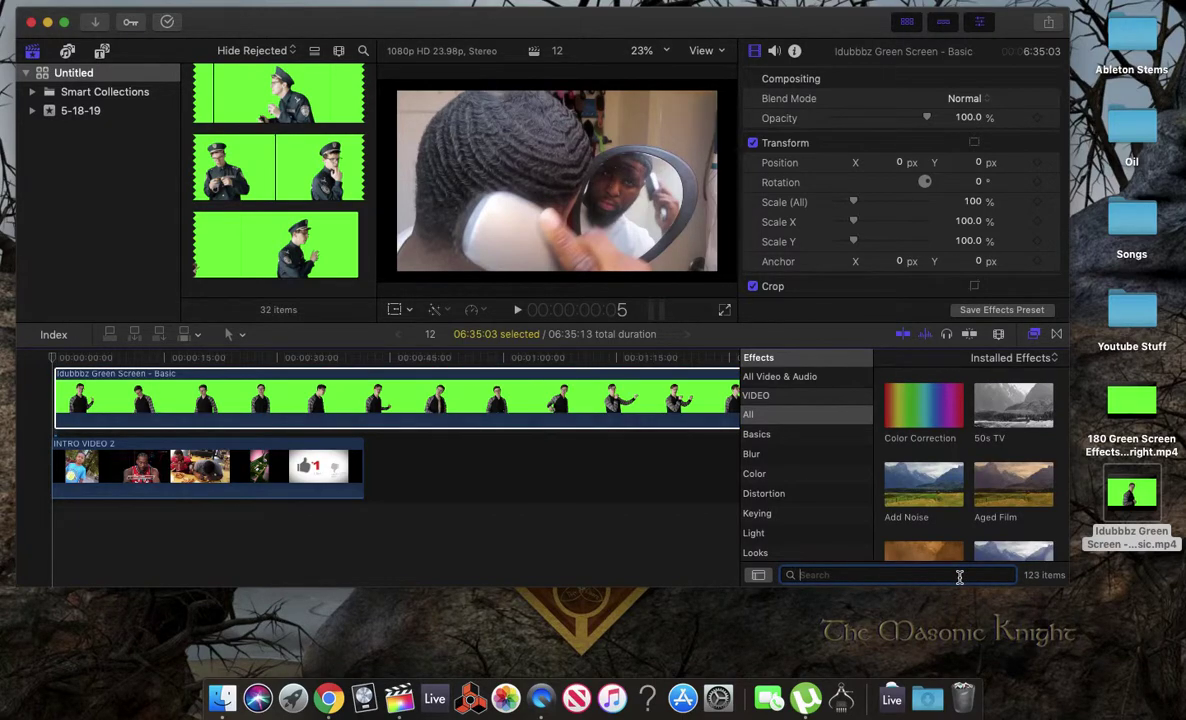
text(keyer)
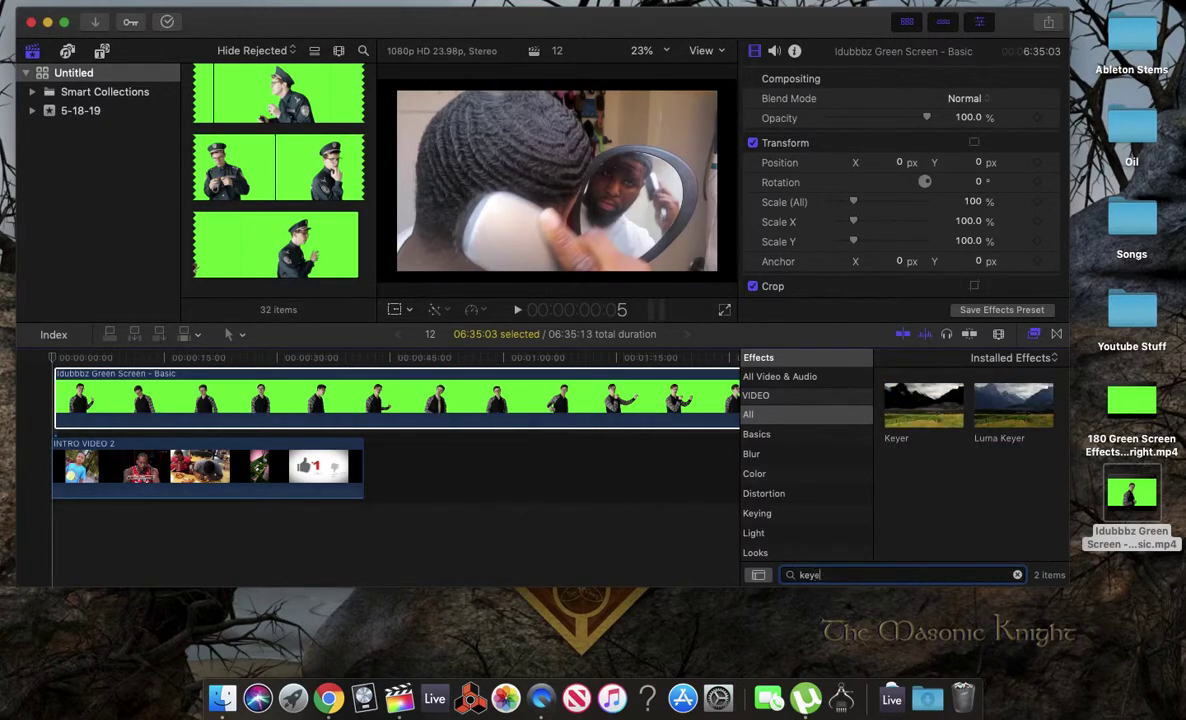
click(909, 407)
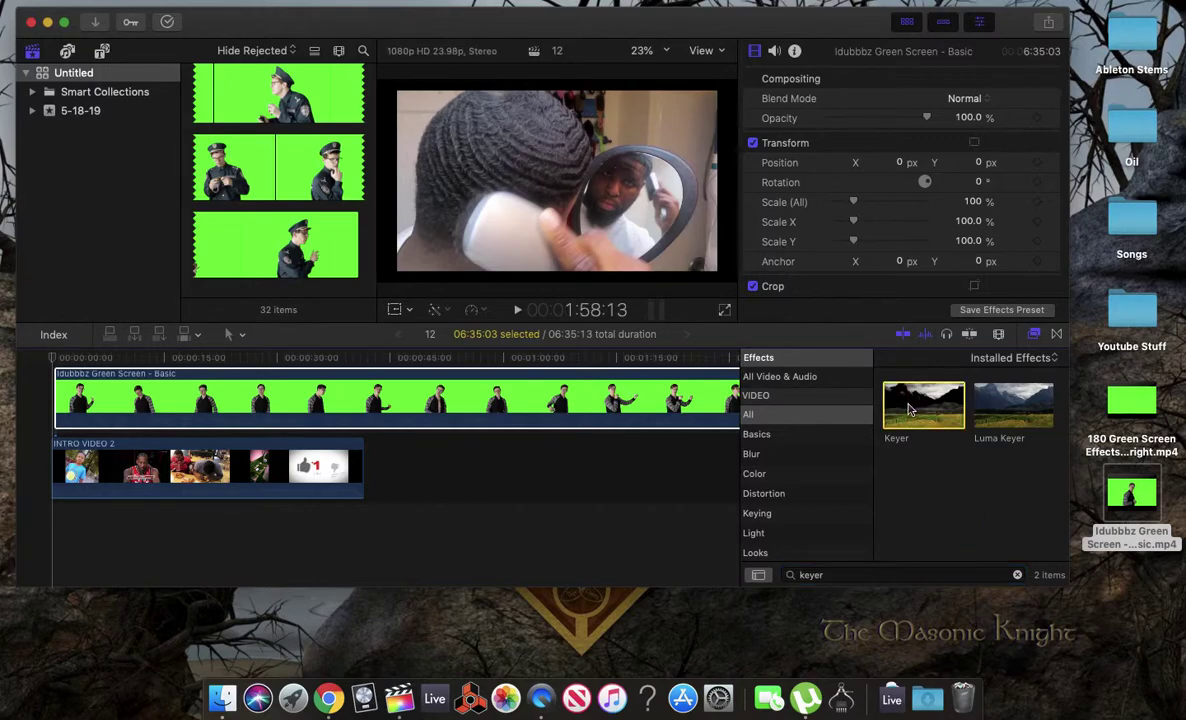
drag(909, 407, 97, 401)
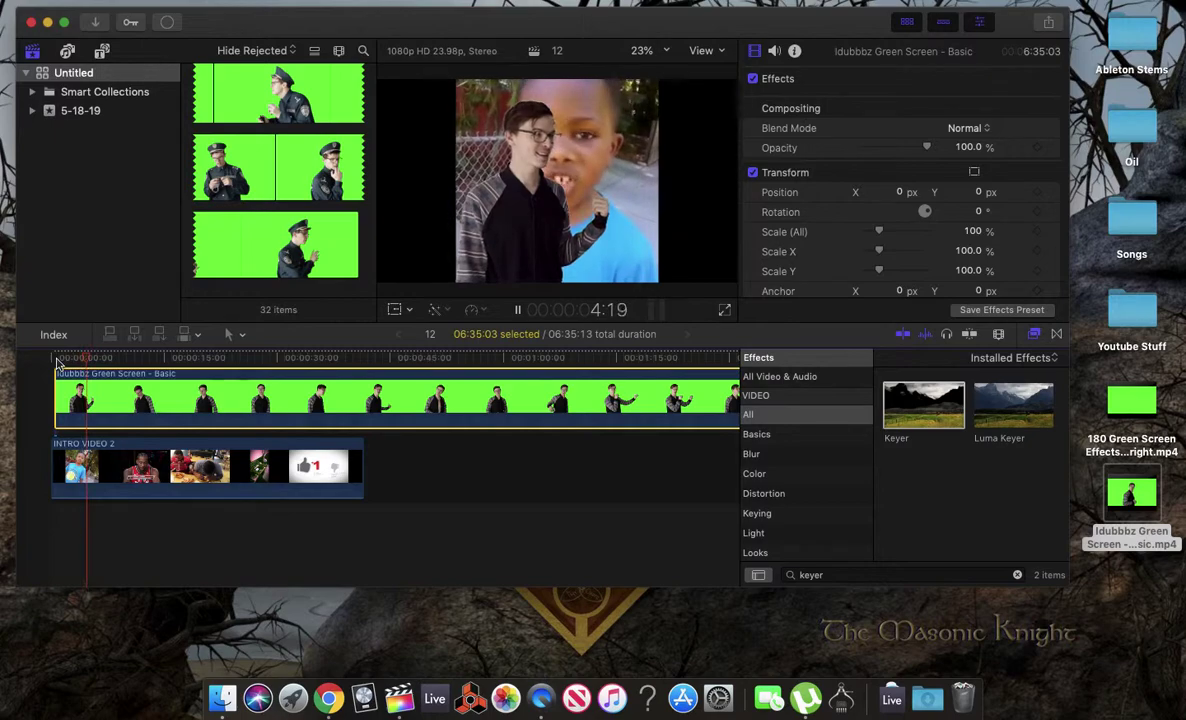
key(space)
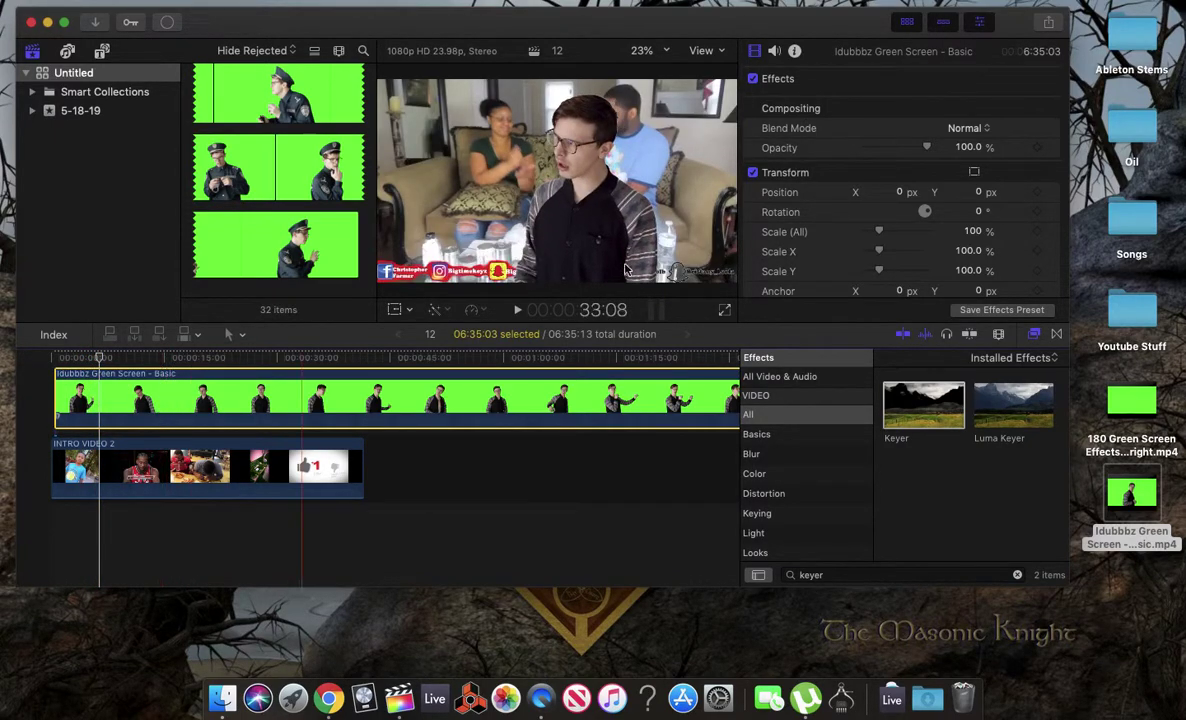
Set the keyed clip's Scale to 62% and Position to X -754.1, Y -205.0
drag(881, 236, 875, 236)
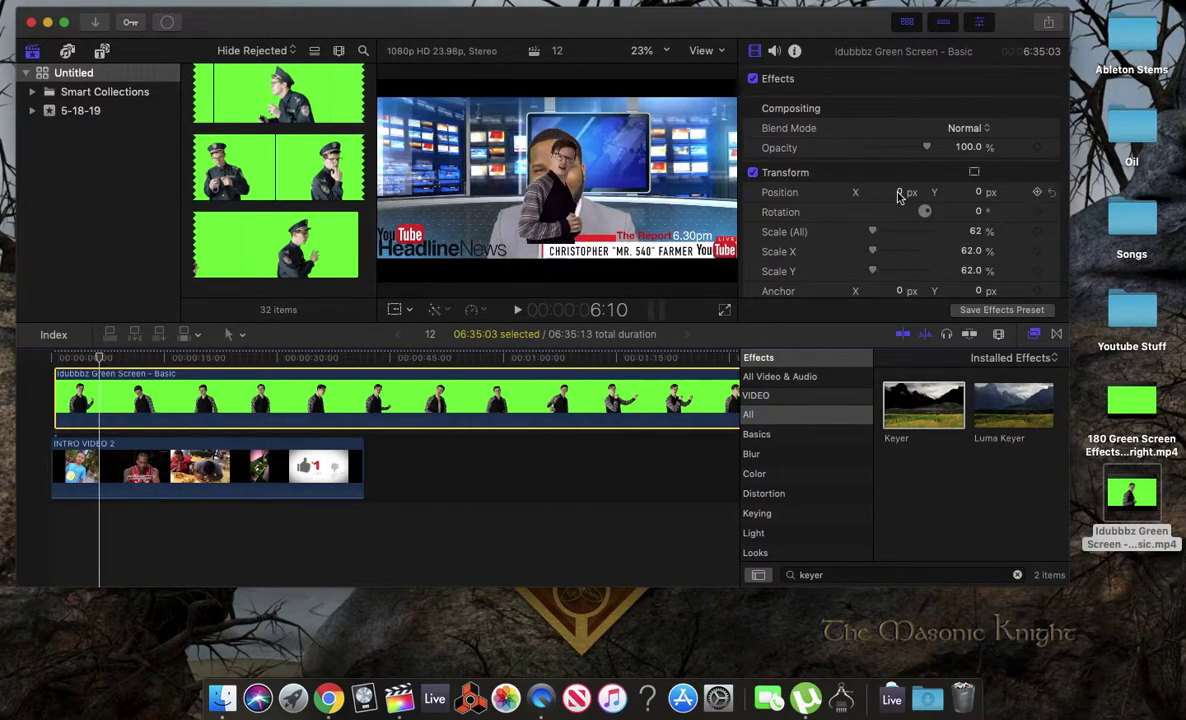
click(900, 193)
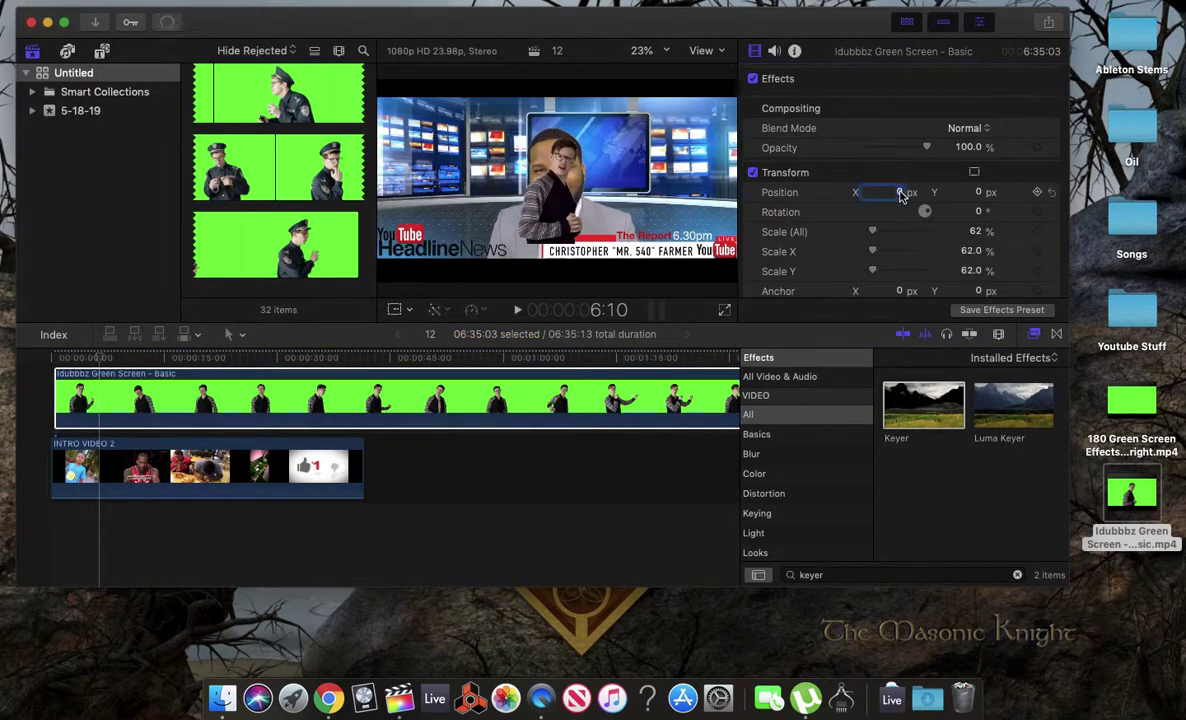
drag(900, 193, 780, 193)
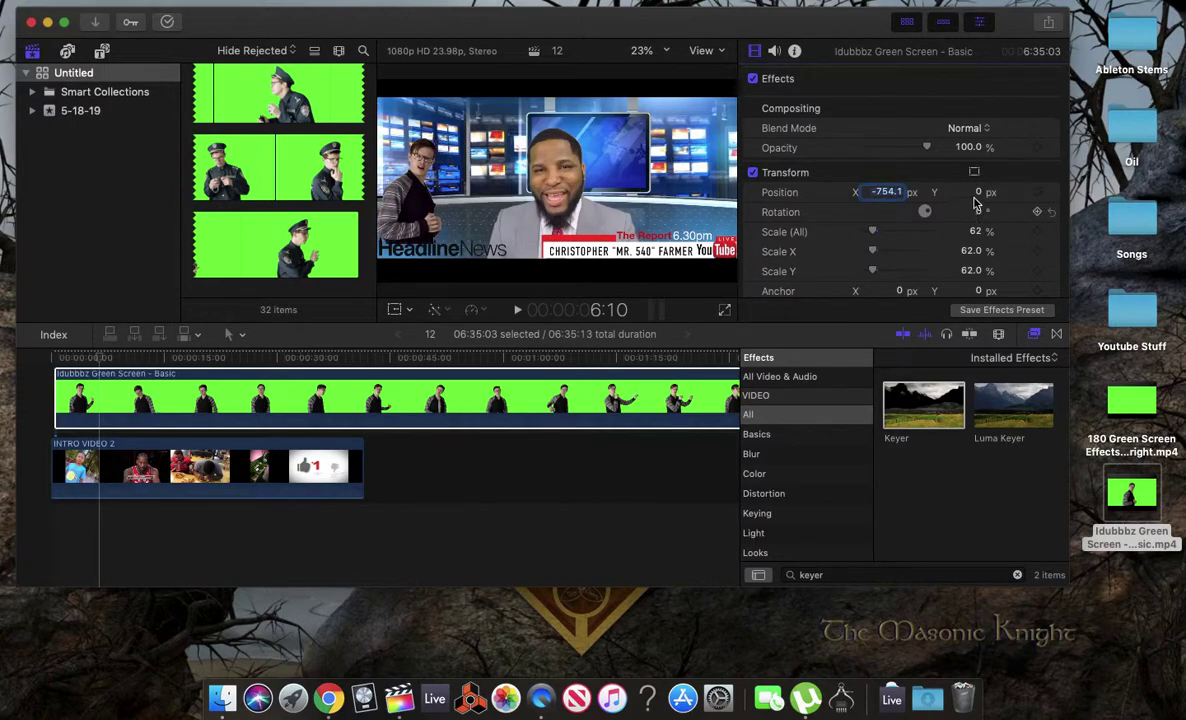
drag(968, 192, 920, 192)
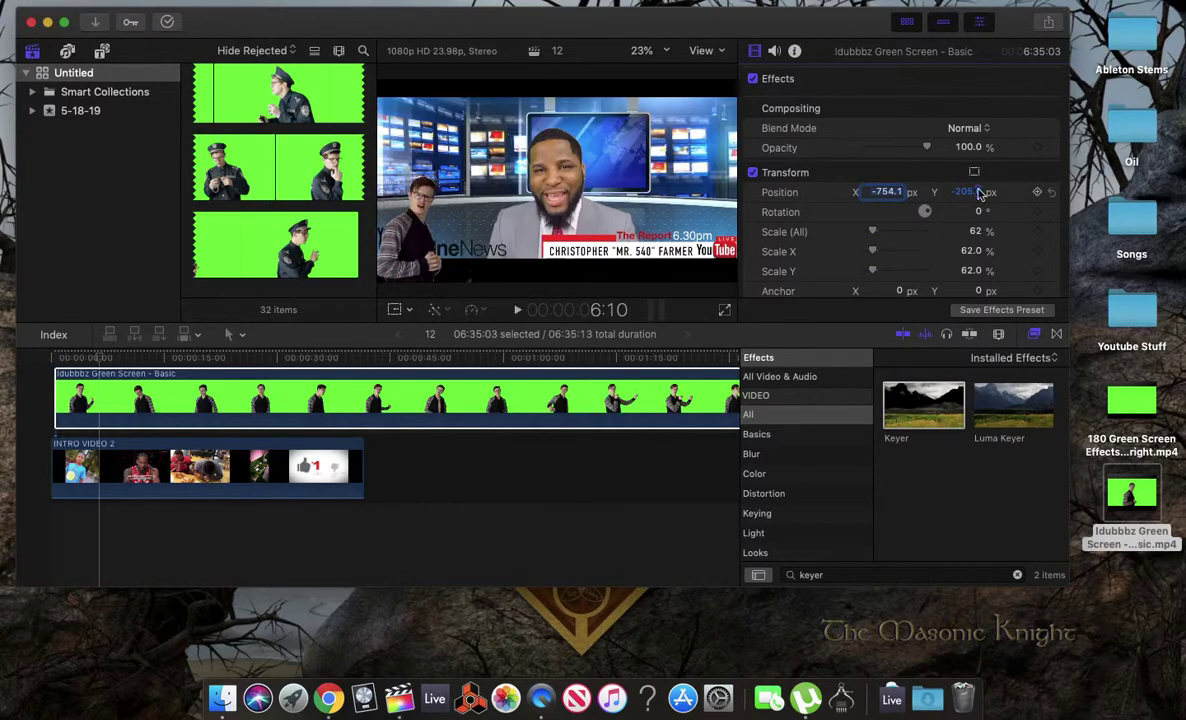
Play the composite from the start, then delete the Idubbbz clip
click(57, 357)
key(space)
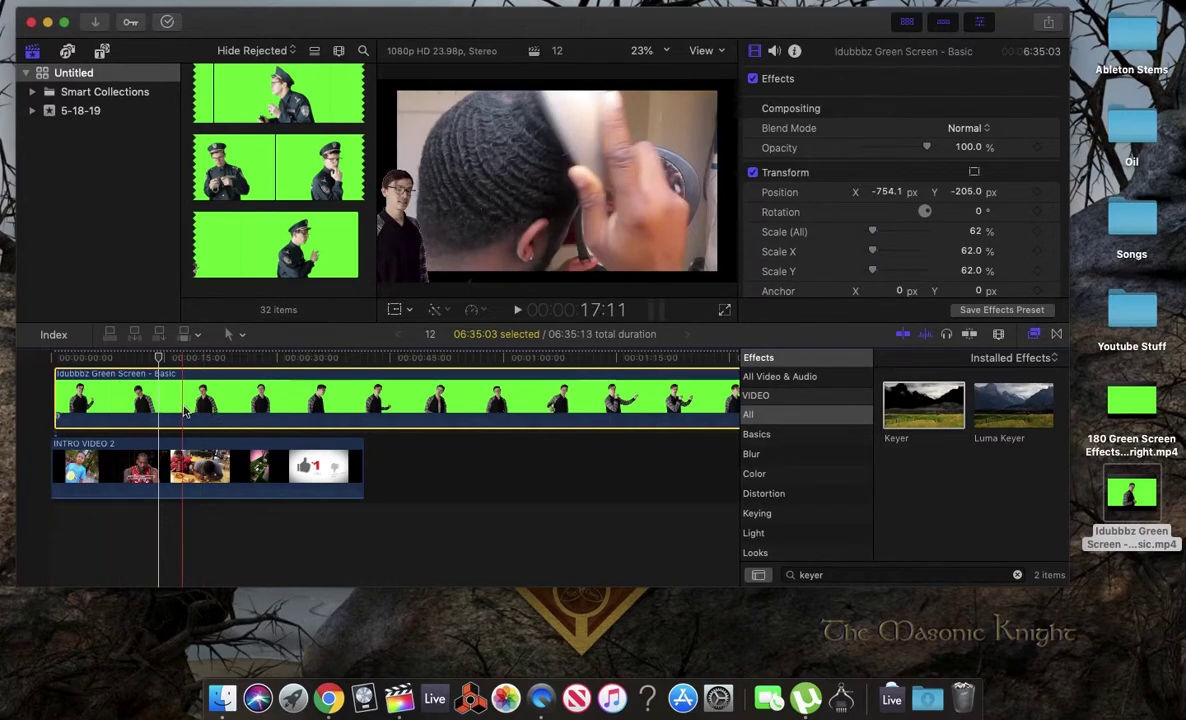
key(Delete)
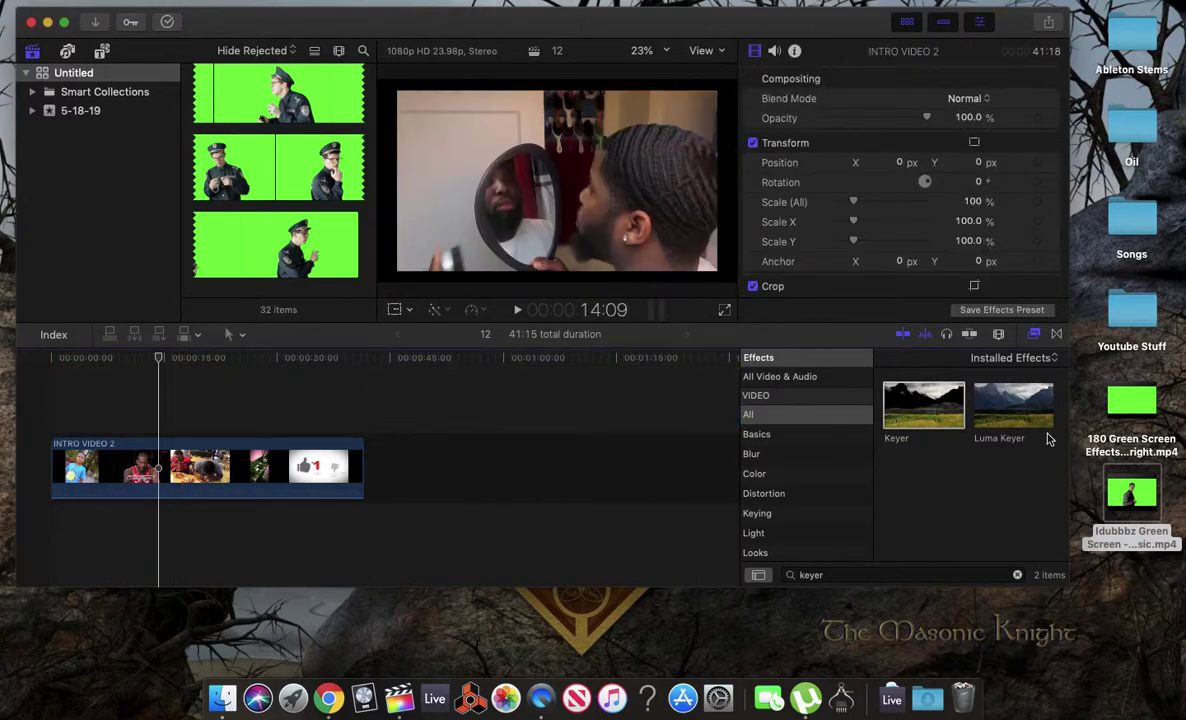
Add the 180 Green Screen Effects mp4 above INTRO VIDEO 2, apply Keyer, and play
click(1124, 413)
drag(414, 374, 53, 401)
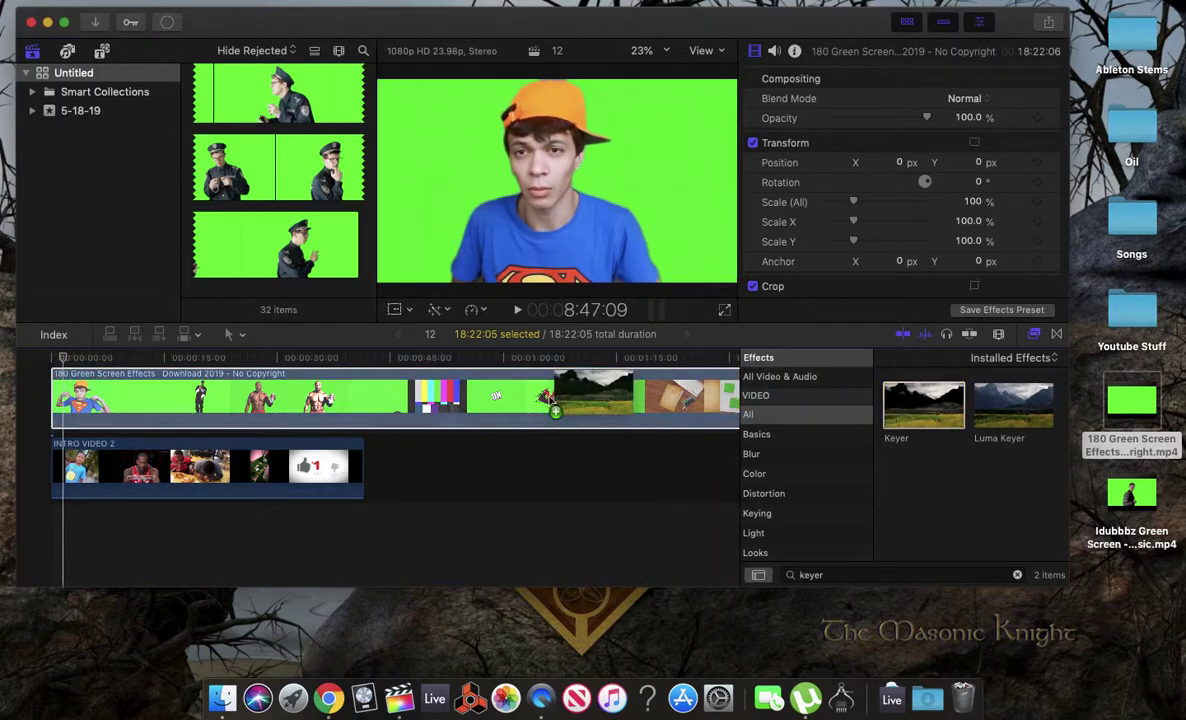
drag(483, 400, 480, 402)
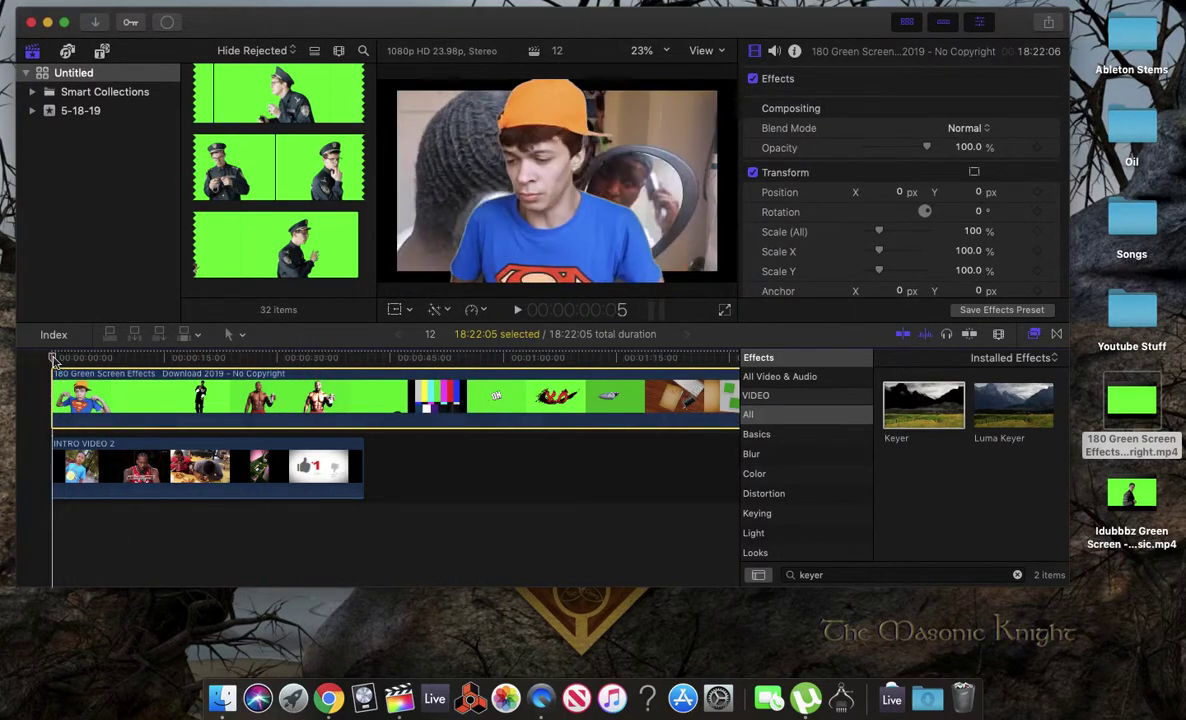
key(space)
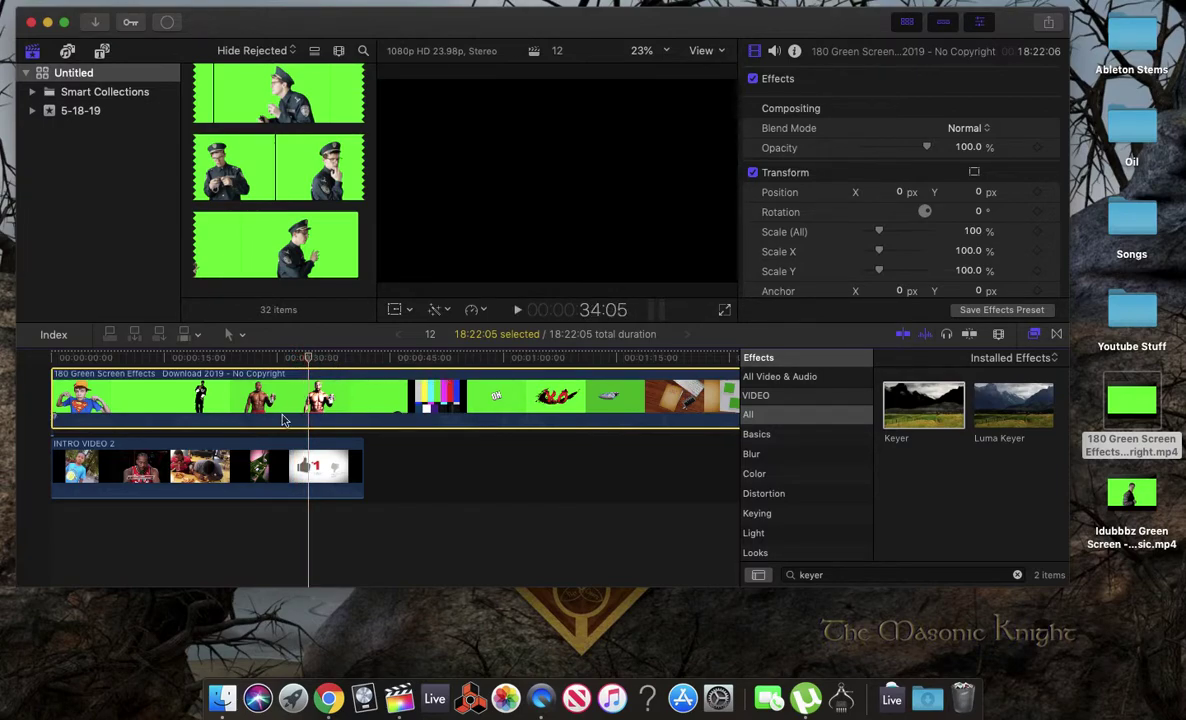
Blade the effects clip near one minute, delete the first part, and move the rest to the start
key(b)
click(512, 400)
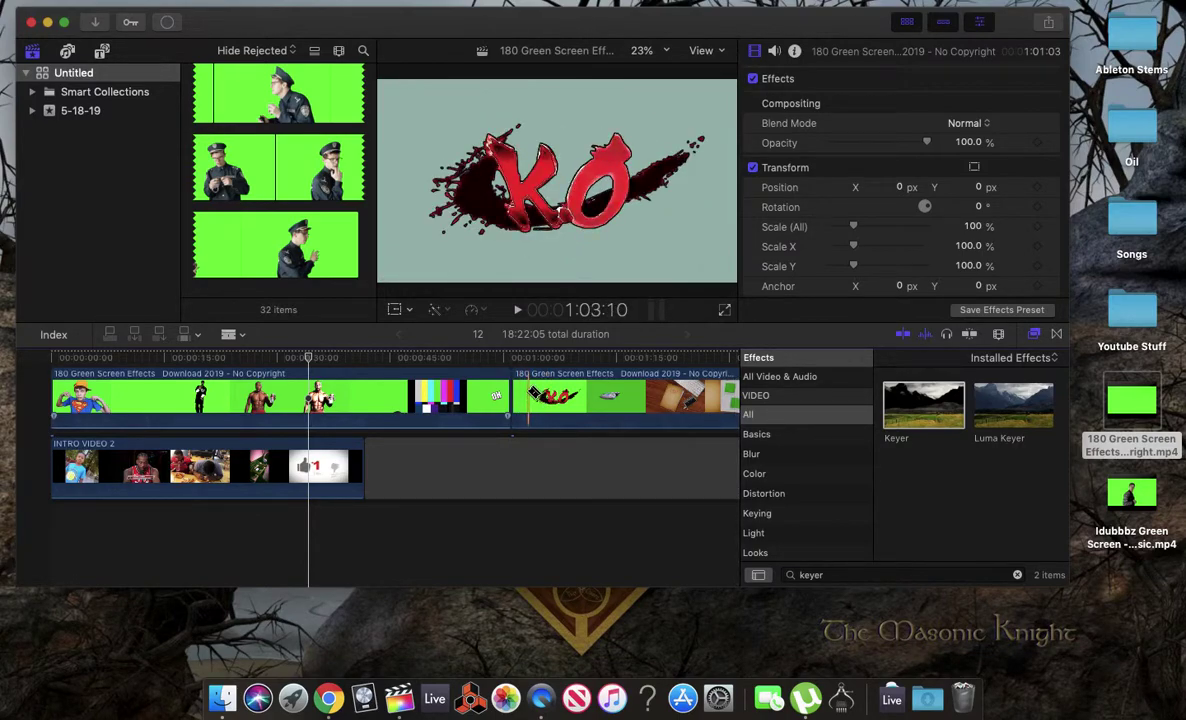
click(461, 392)
key(Delete)
drag(555, 405, 82, 410)
Preview the green screen clip at several points, then delete it
click(50, 359)
key(space)
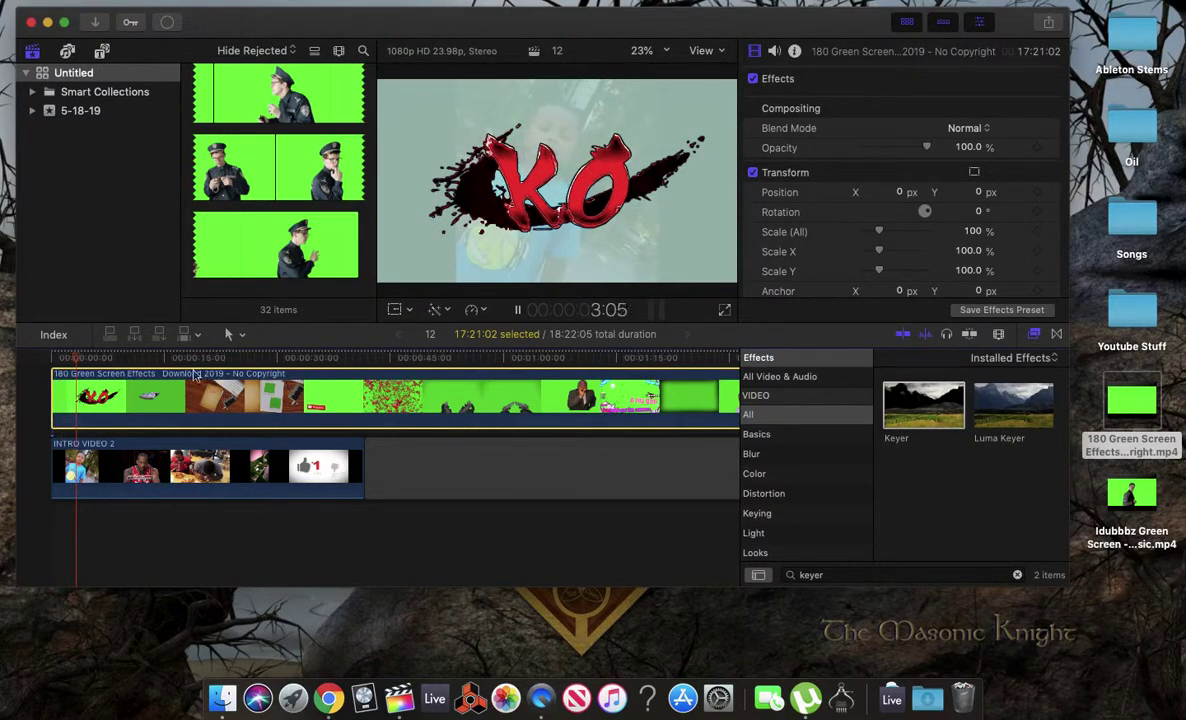
click(205, 371)
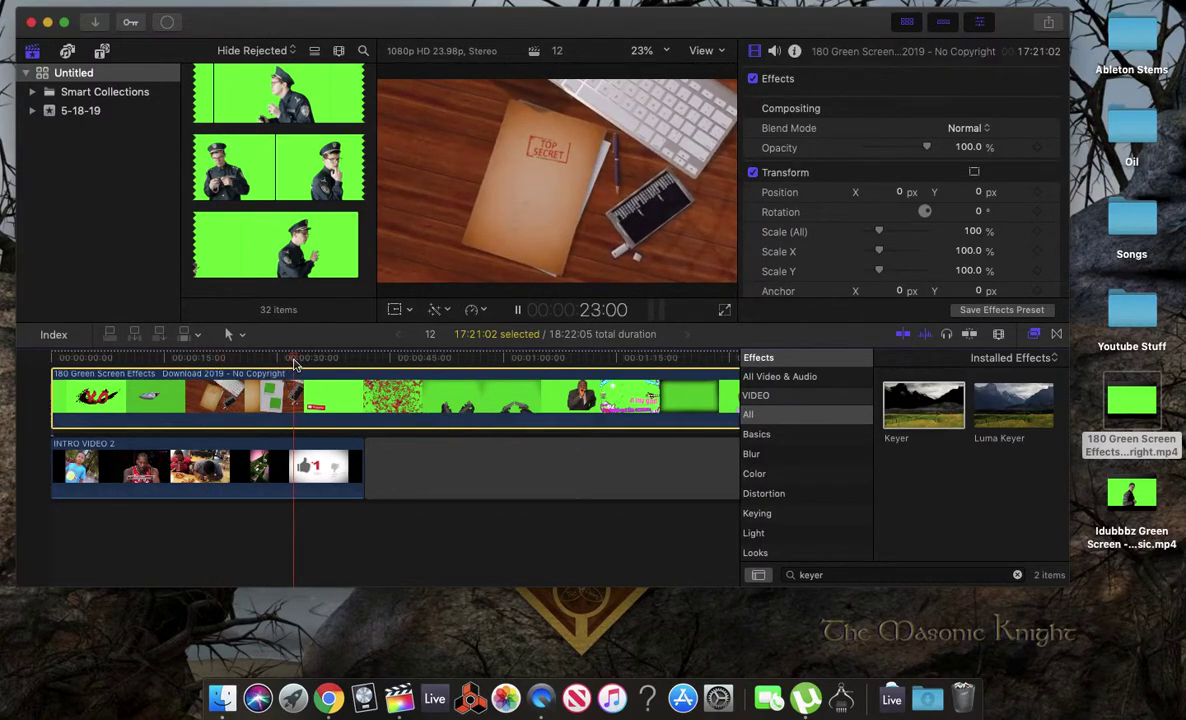
click(318, 366)
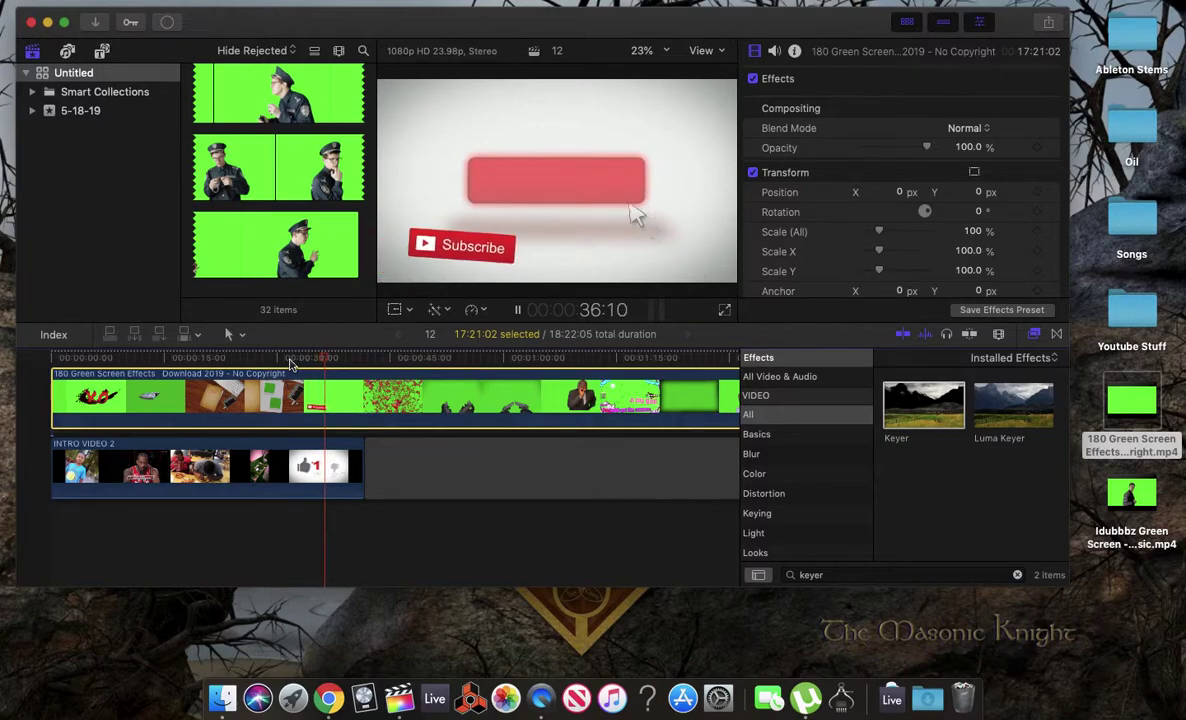
click(290, 362)
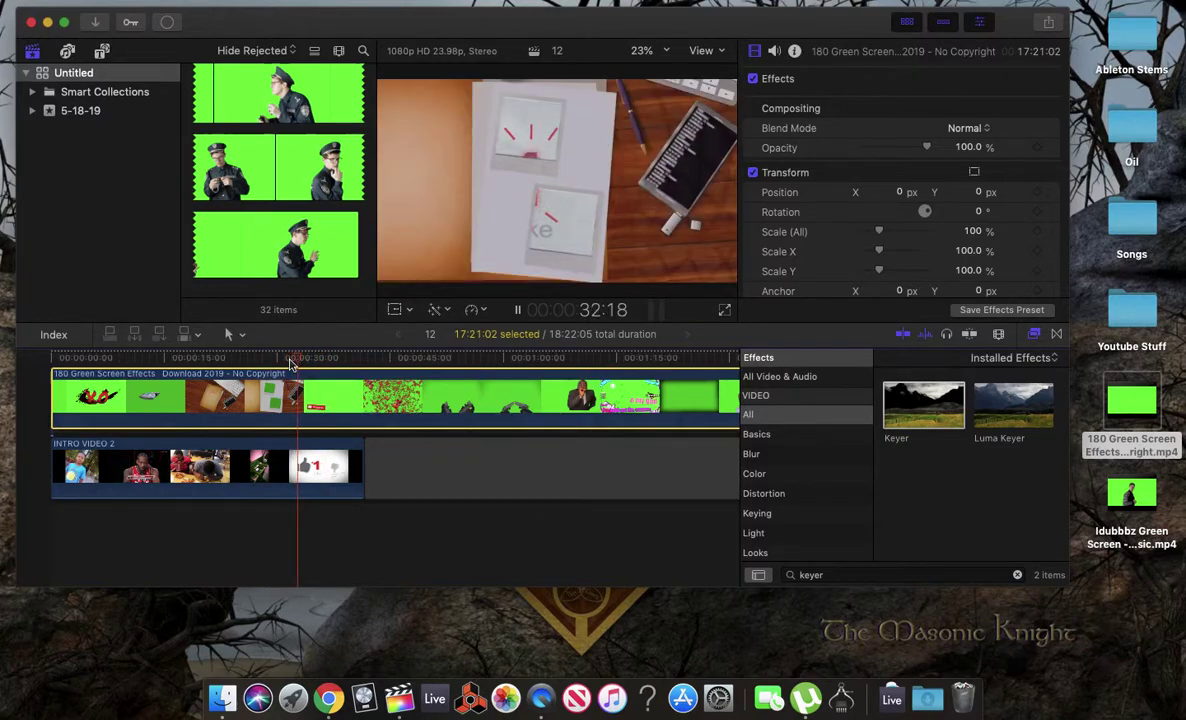
key(space)
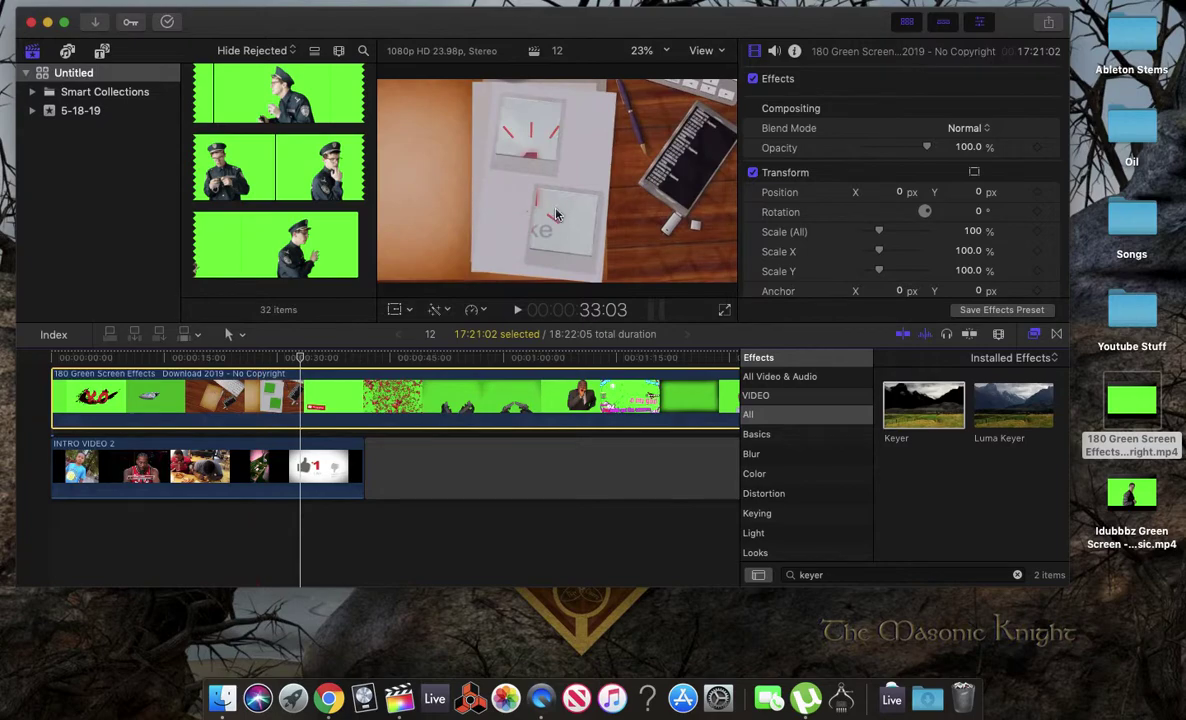
click(569, 360)
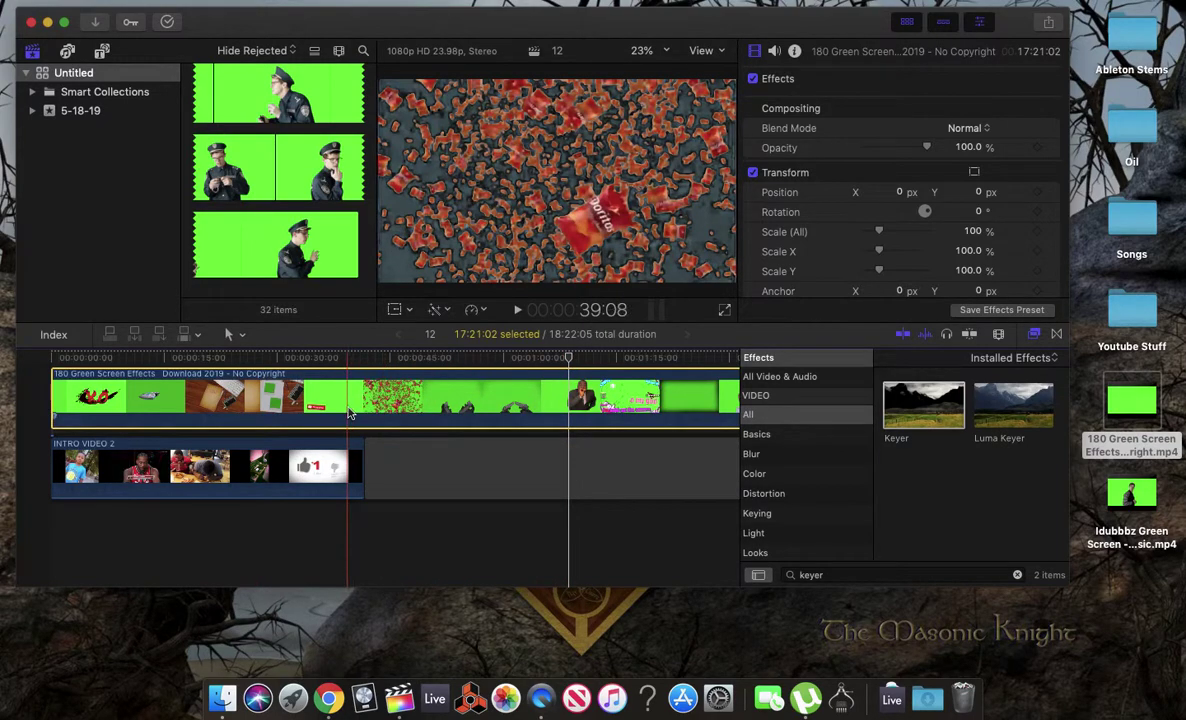
key(Delete)
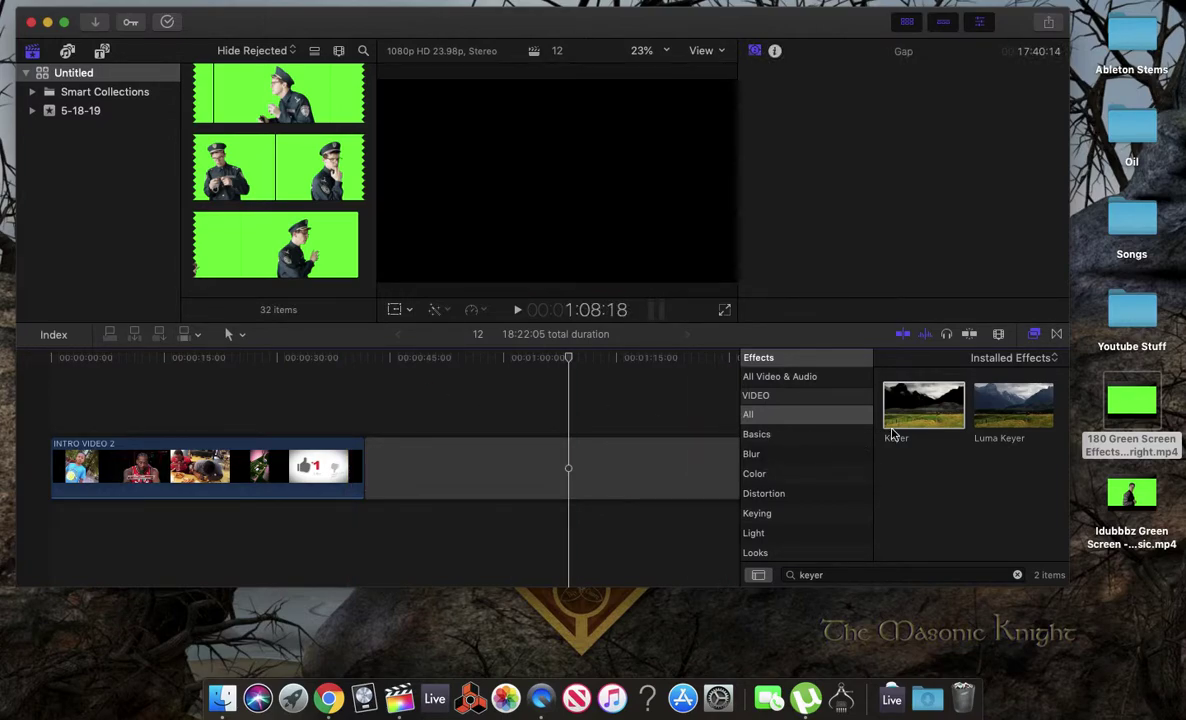
Search Google for 'transparent photo png' and switch to the Images results
click(335, 690)
click(425, 337)
text(tran)
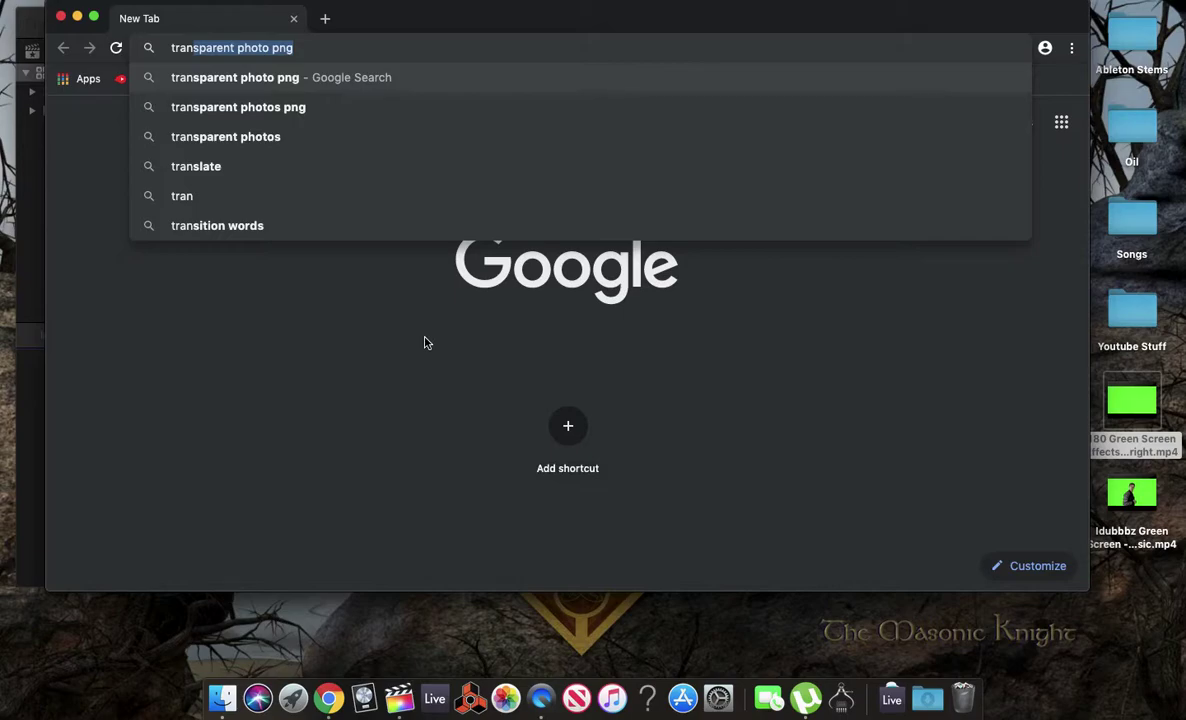
key(Right)
key(Return)
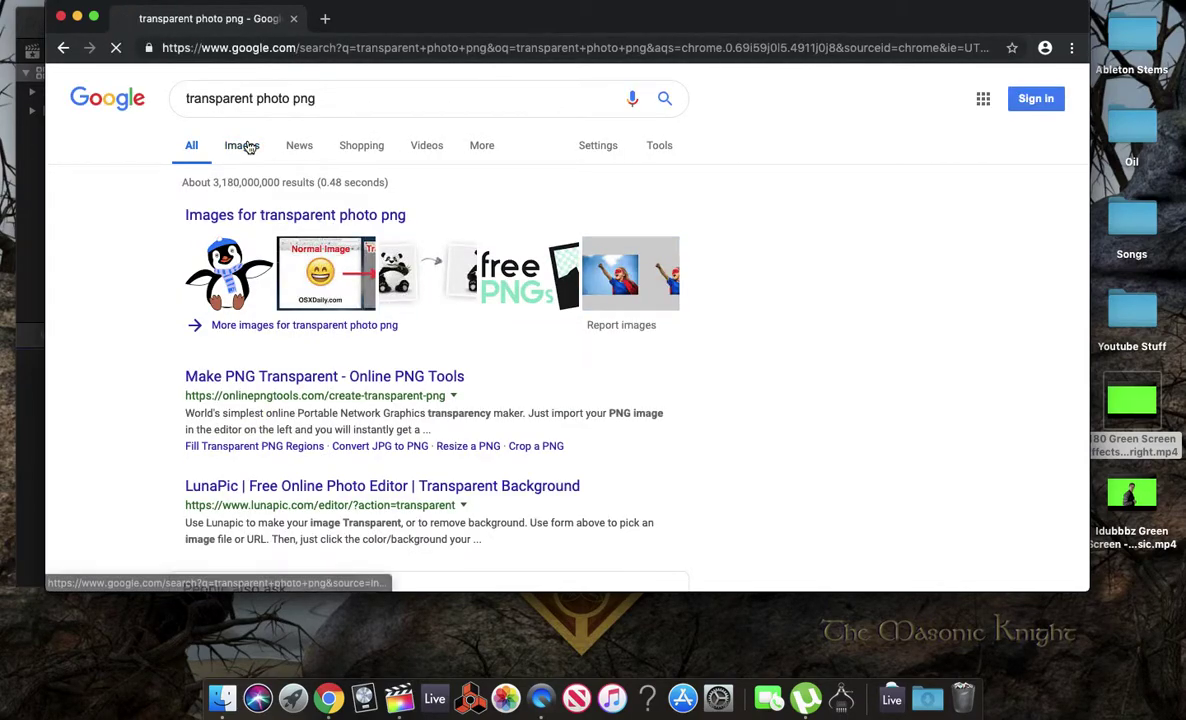
click(247, 147)
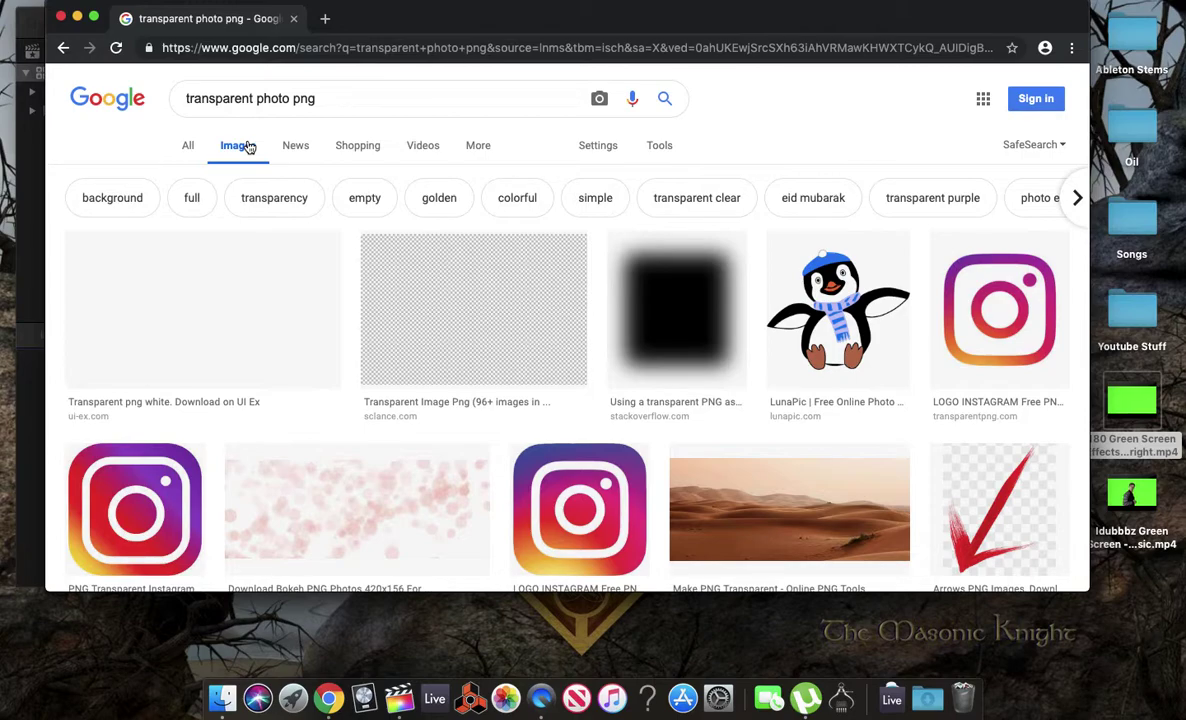
Preview the YouTube logo transparent PNG, visiting and then closing its source page
scroll(249, 147, down, 10)
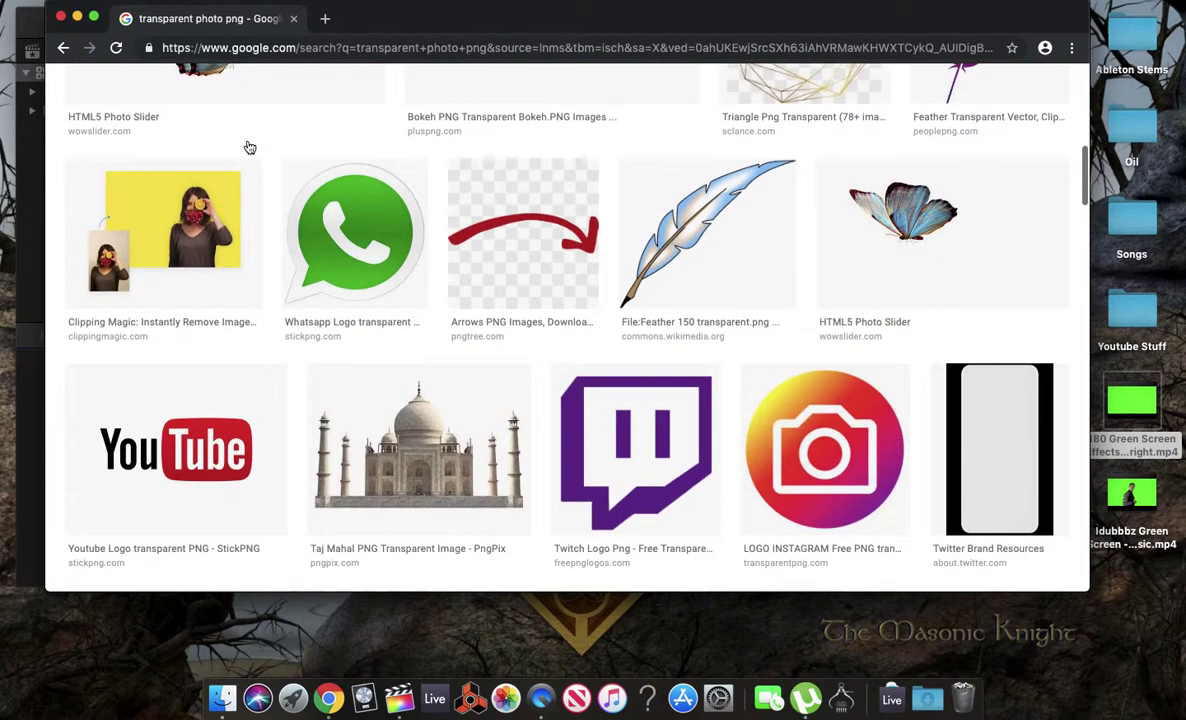
scroll(247, 148, down, 2)
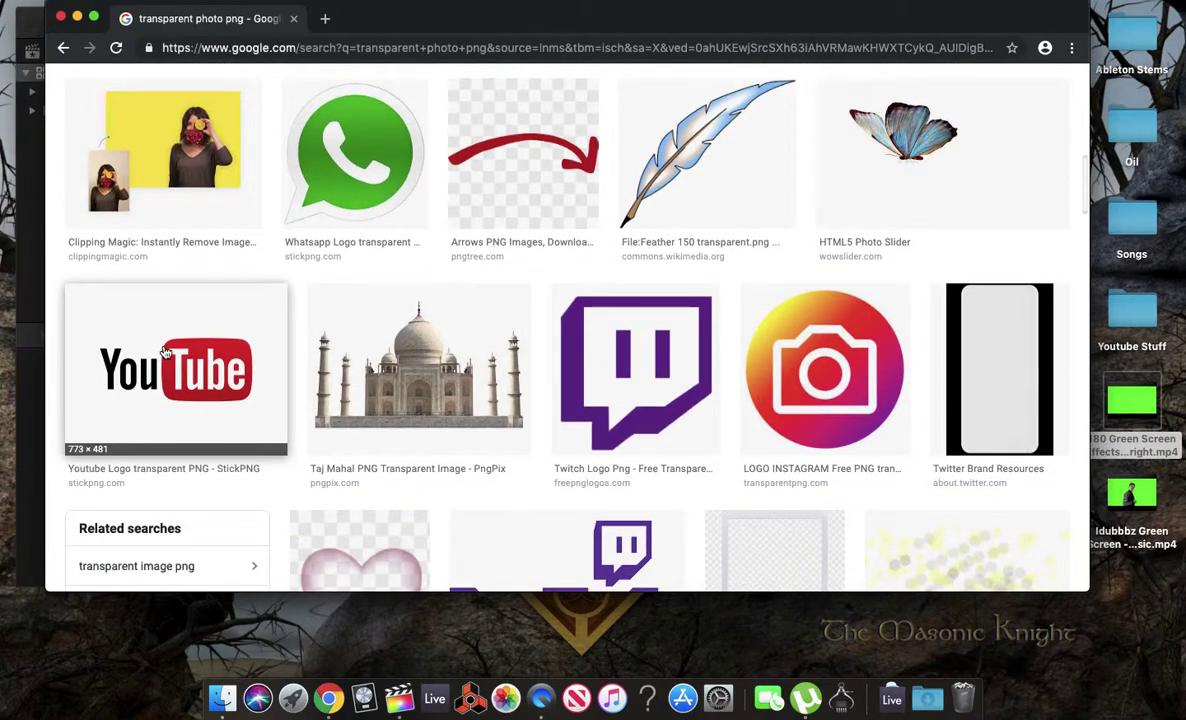
click(166, 352)
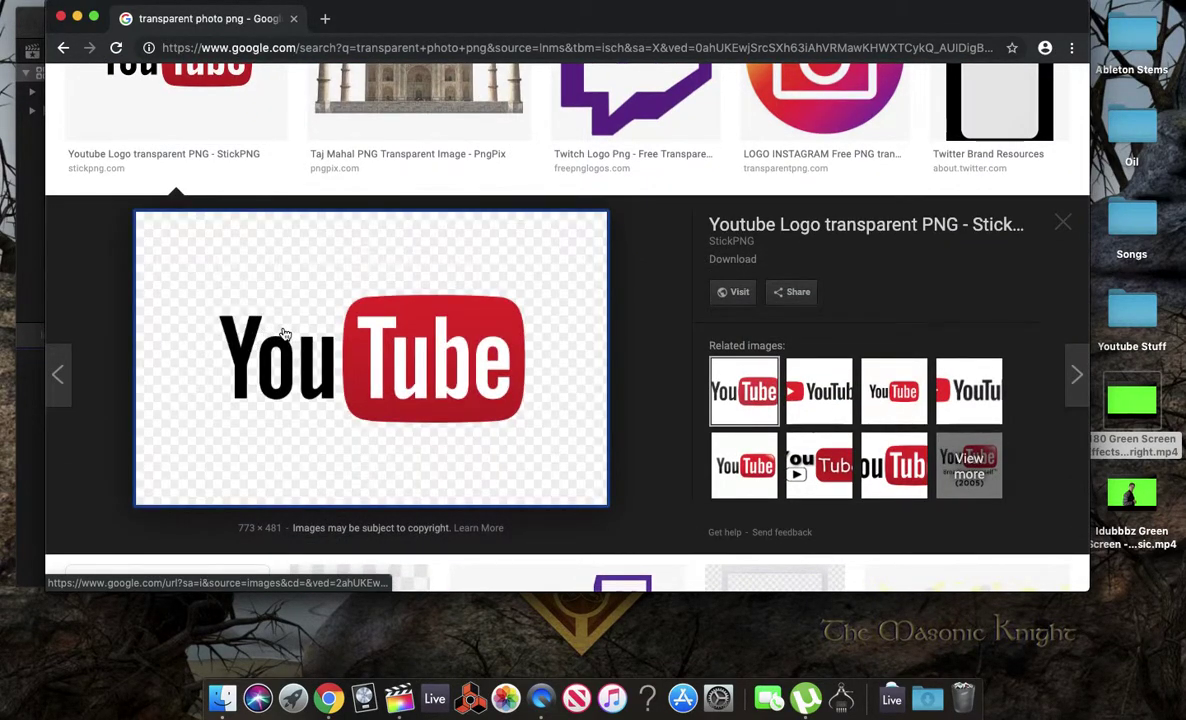
click(284, 334)
key(ctrl+shift+Tab)
key(super+w)
Save the YouTube logo from Chrome to the Desktop as 580b57fcd9996e24bc43c548.png, then return to Final Cut Pro
right_click(348, 263)
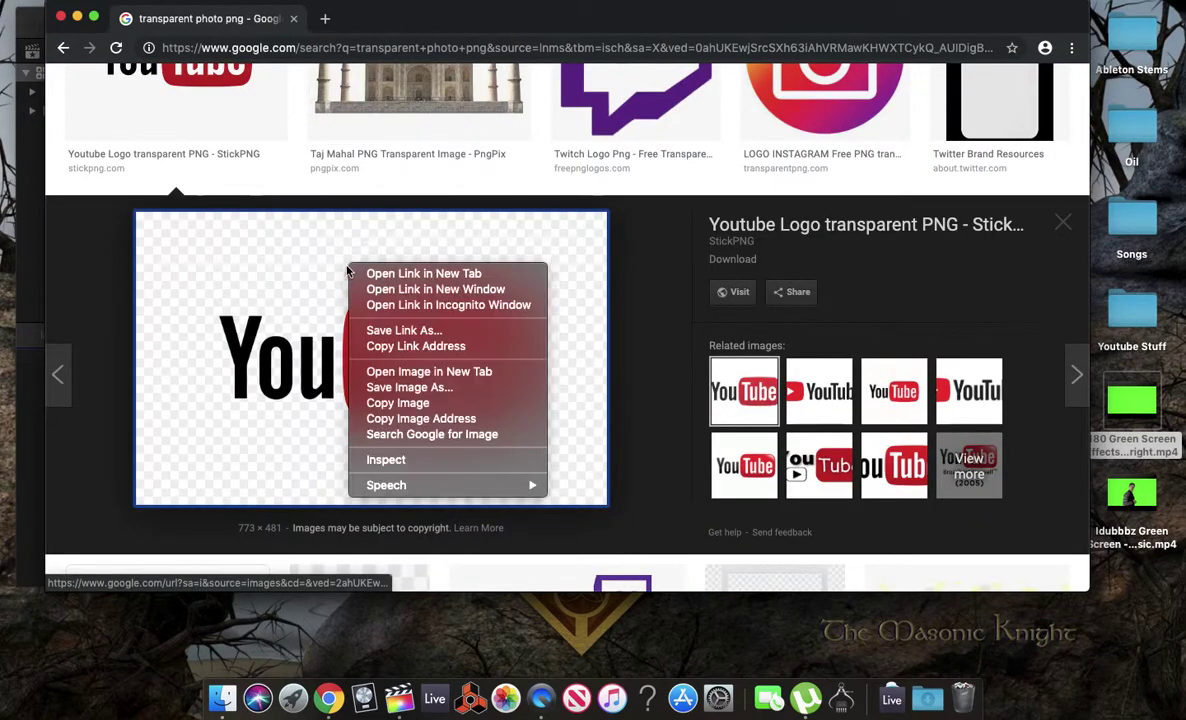
click(400, 389)
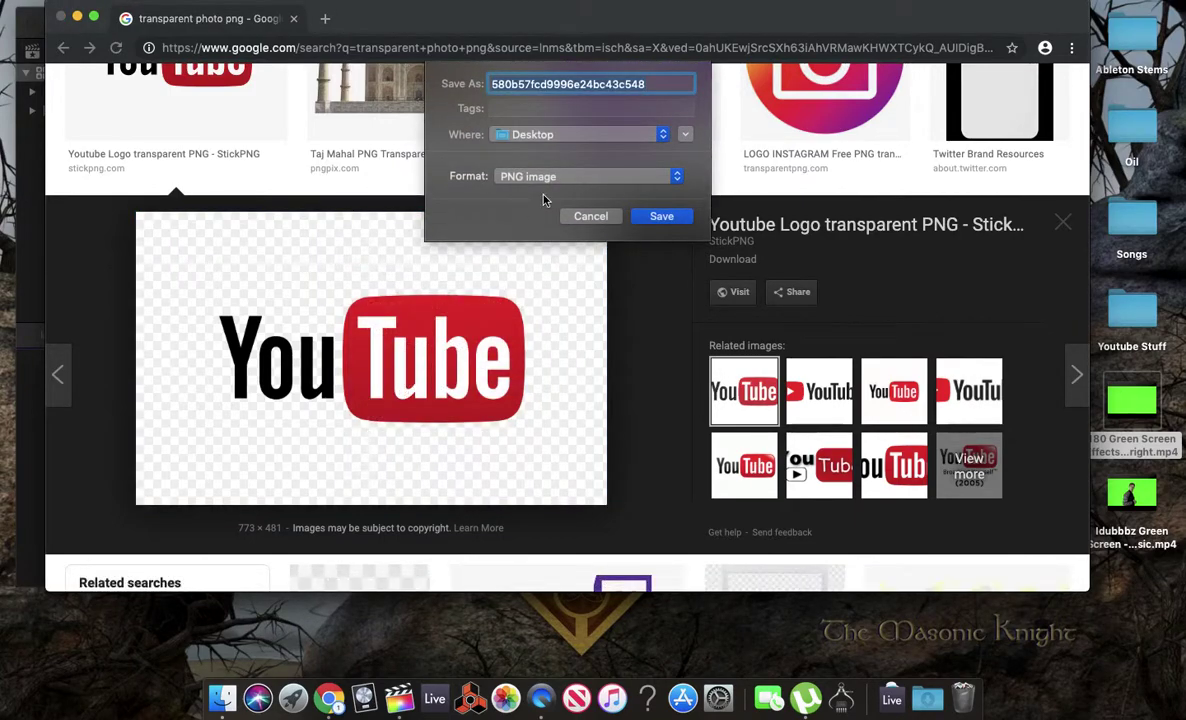
click(660, 216)
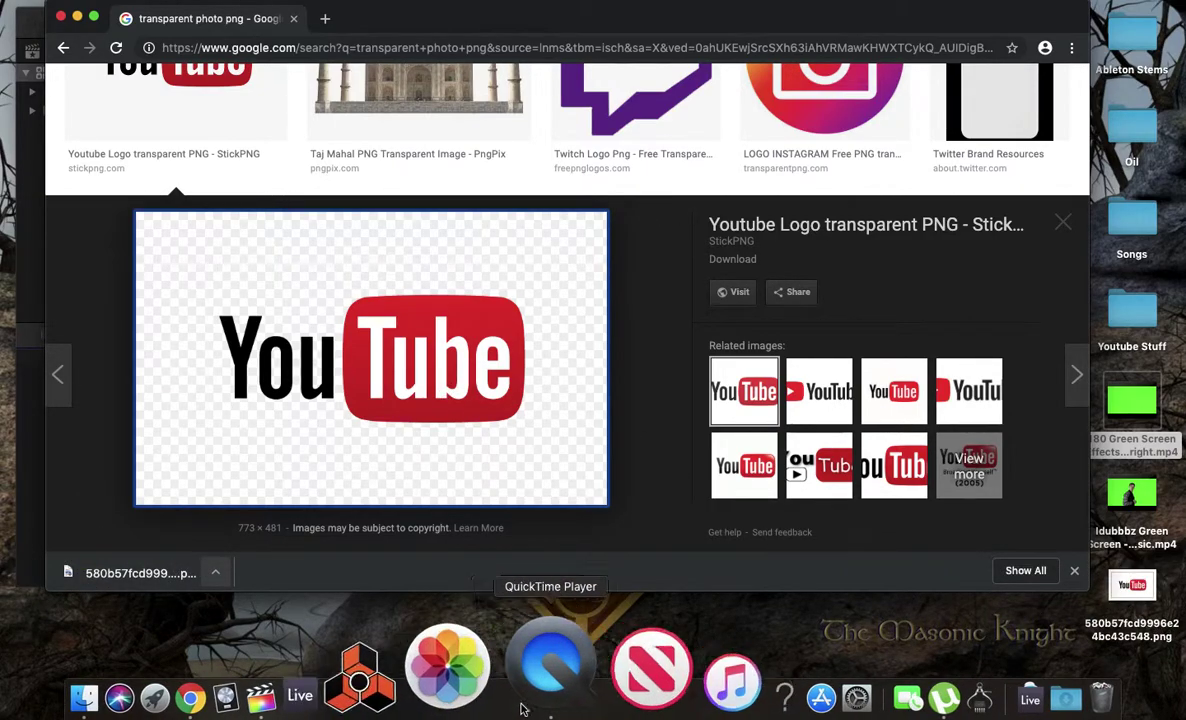
click(401, 686)
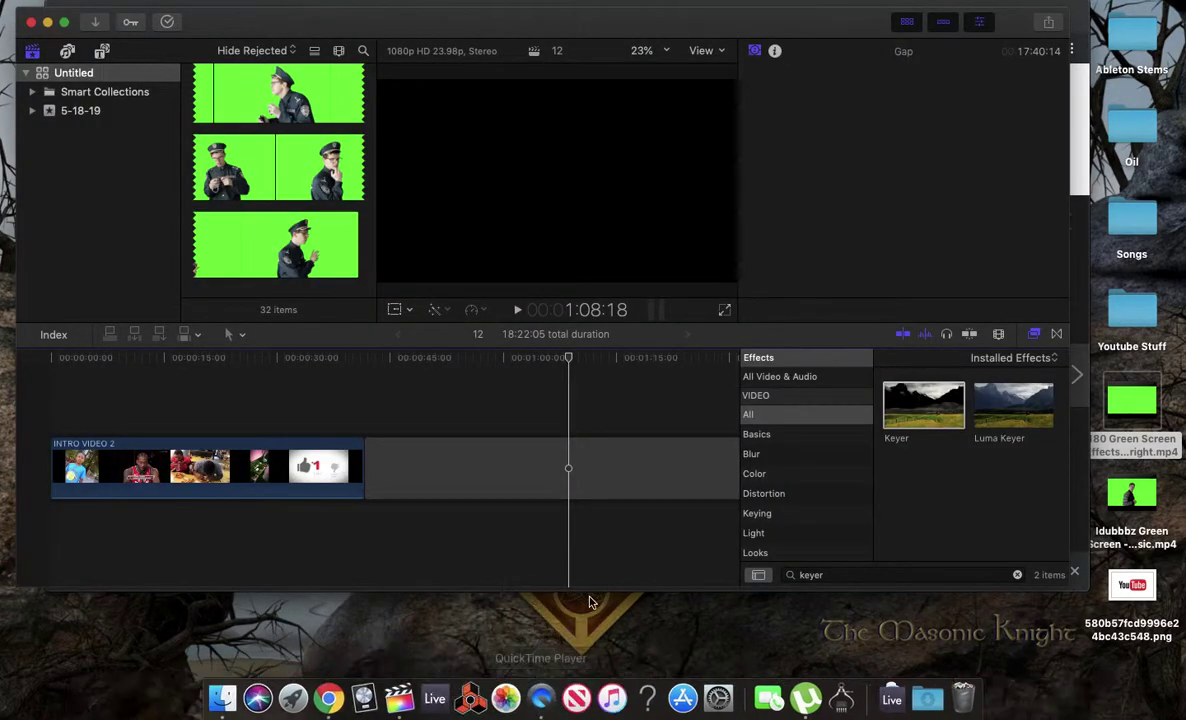
Place the YouTube logo PNG above INTRO VIDEO 2 on the timeline and preview it
drag(1117, 585, 60, 388)
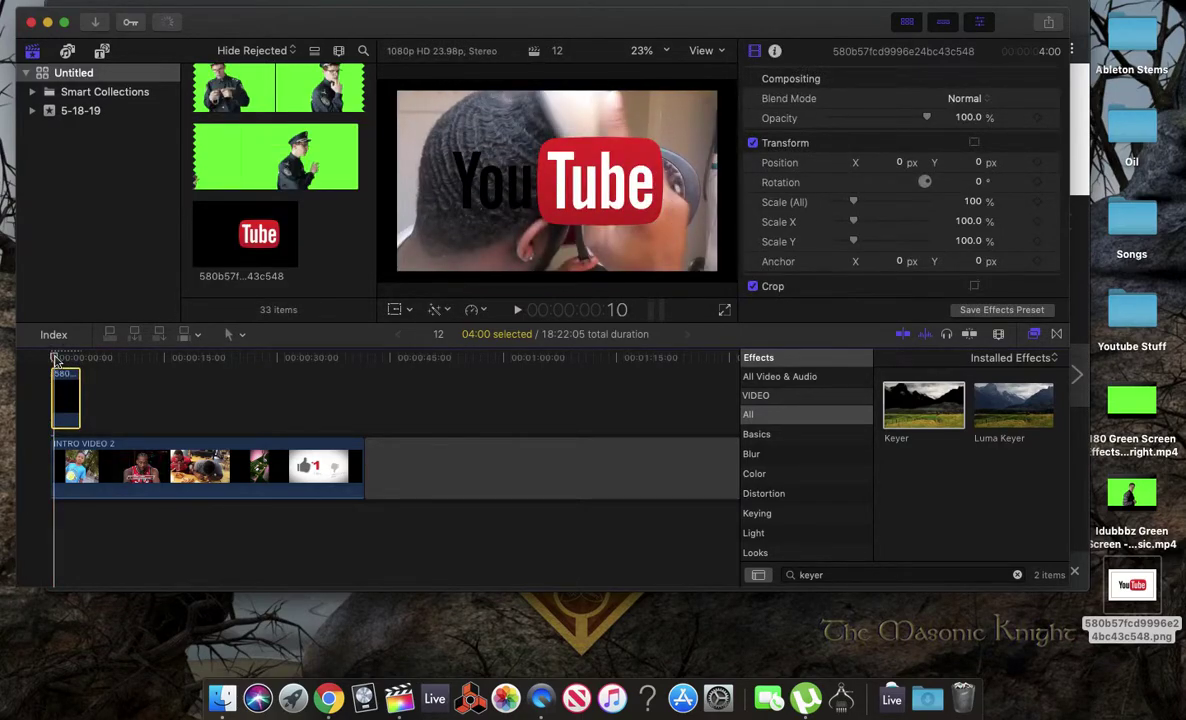
key(space)
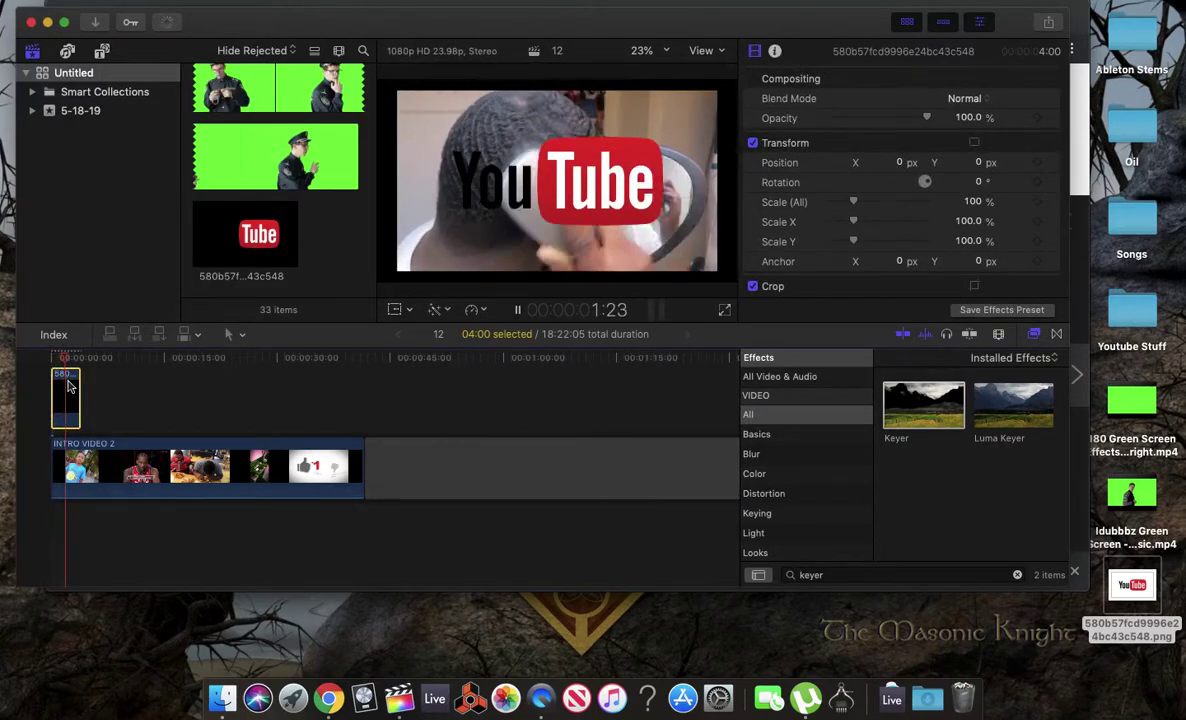
key(space)
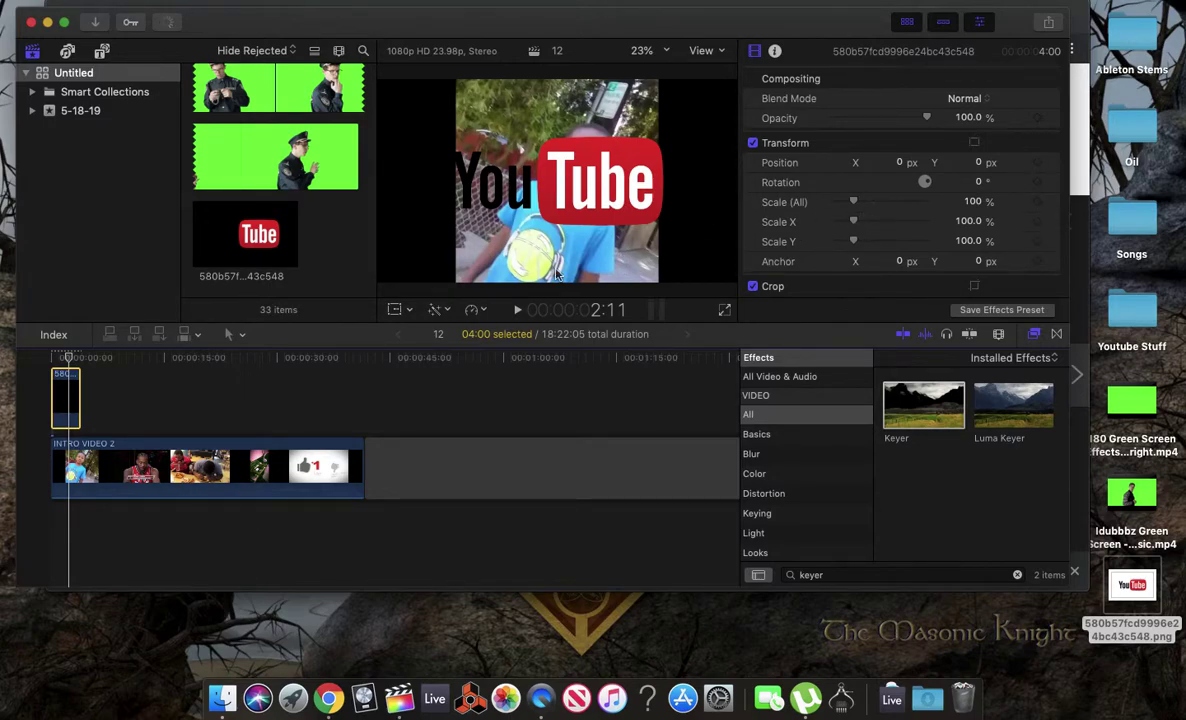
Scale the logo to 43% and move it to position 667, -419.1 in the lower-right corner
drag(853, 205, 777, 186)
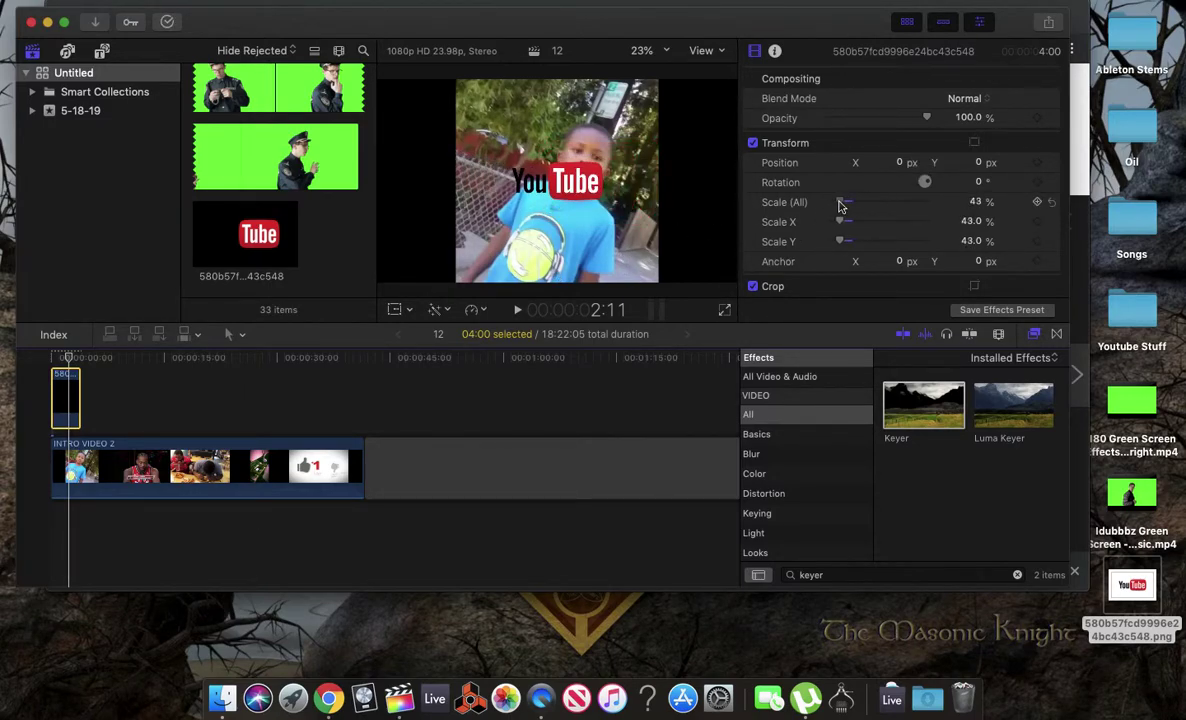
click(898, 164)
drag(898, 164, 963, 164)
click(58, 358)
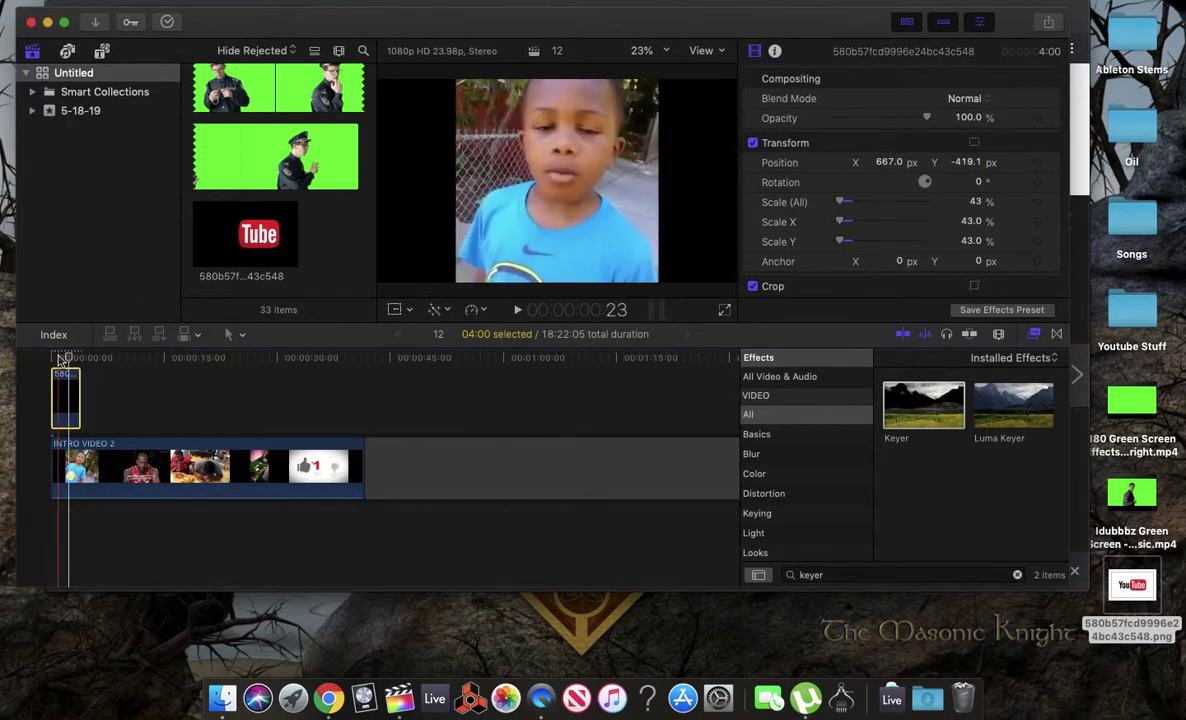
key(space)
key(space)
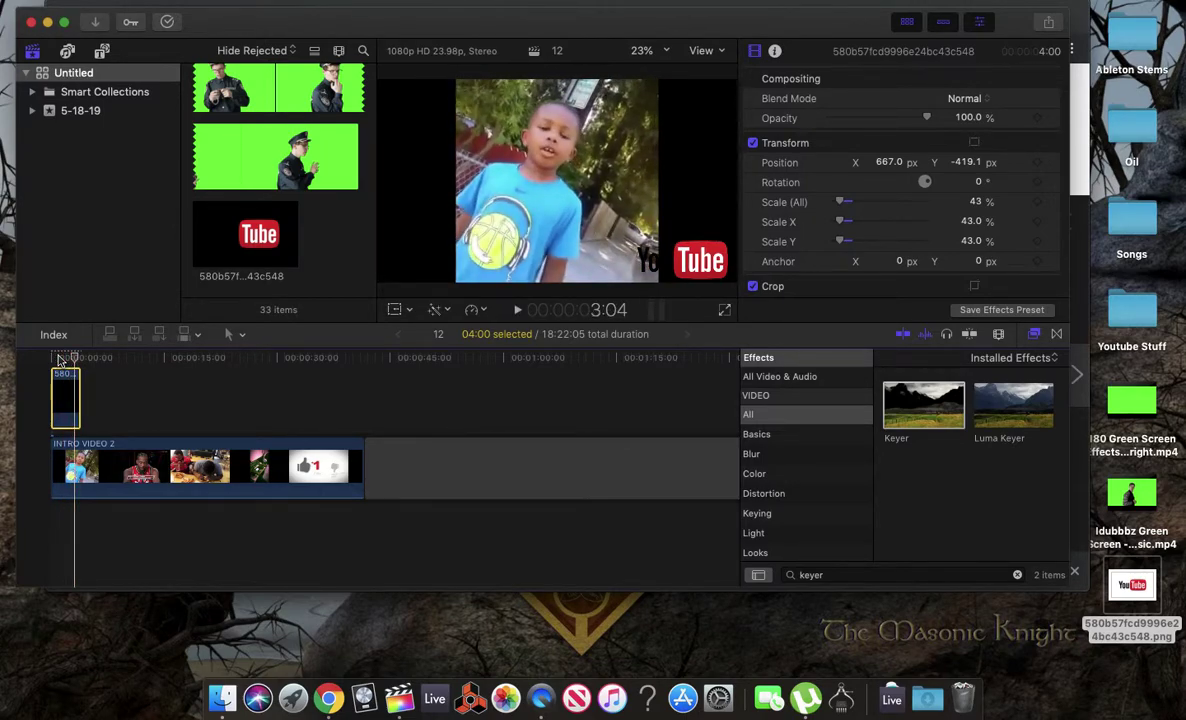